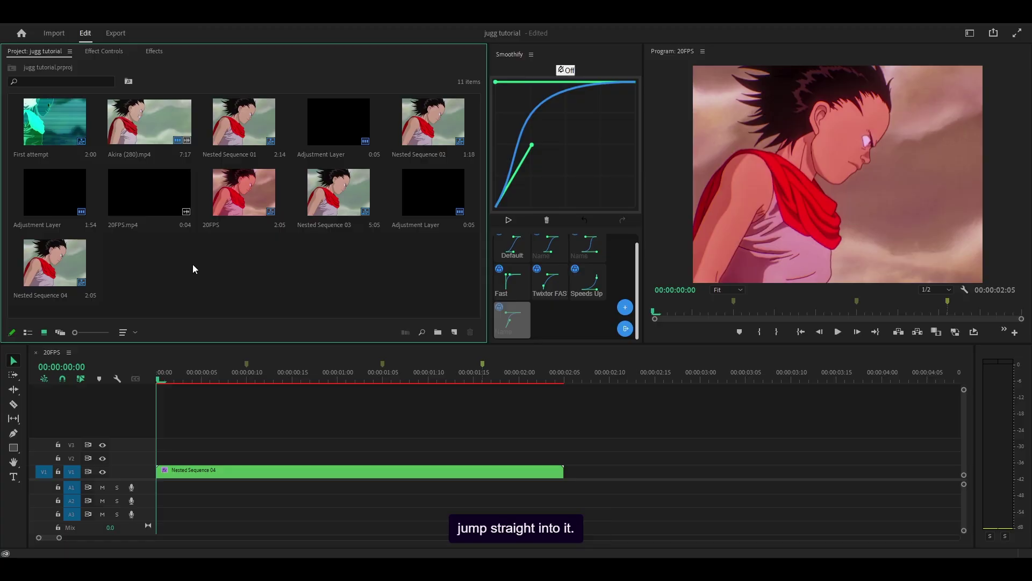
Step: Create an adjustment layer and place it on V2 above Nested Sequence 04, matching the clip's full length
right_click(194, 262)
mouse_move(266, 310)
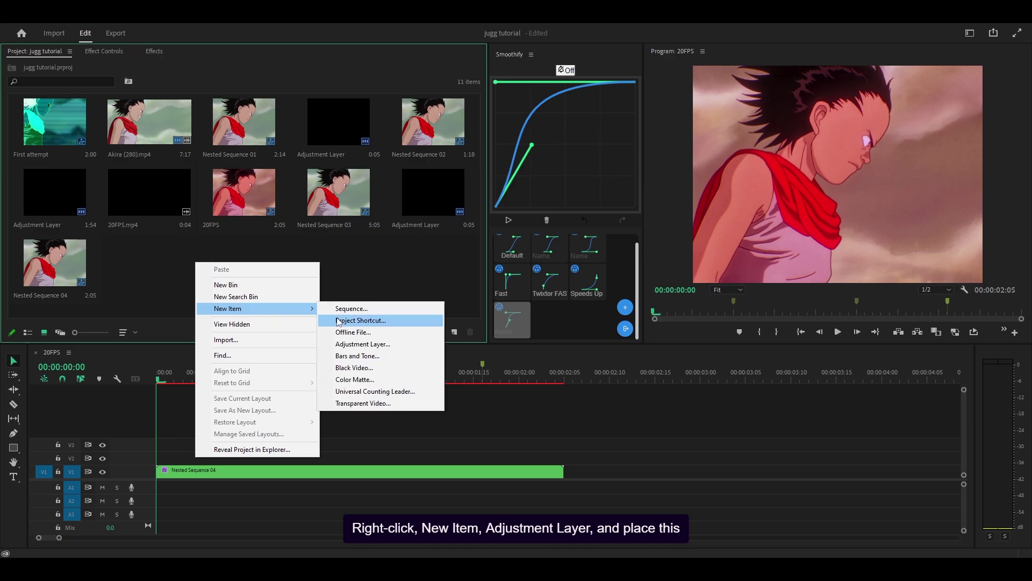
click(376, 344)
click(529, 321)
drag(156, 262, 563, 446)
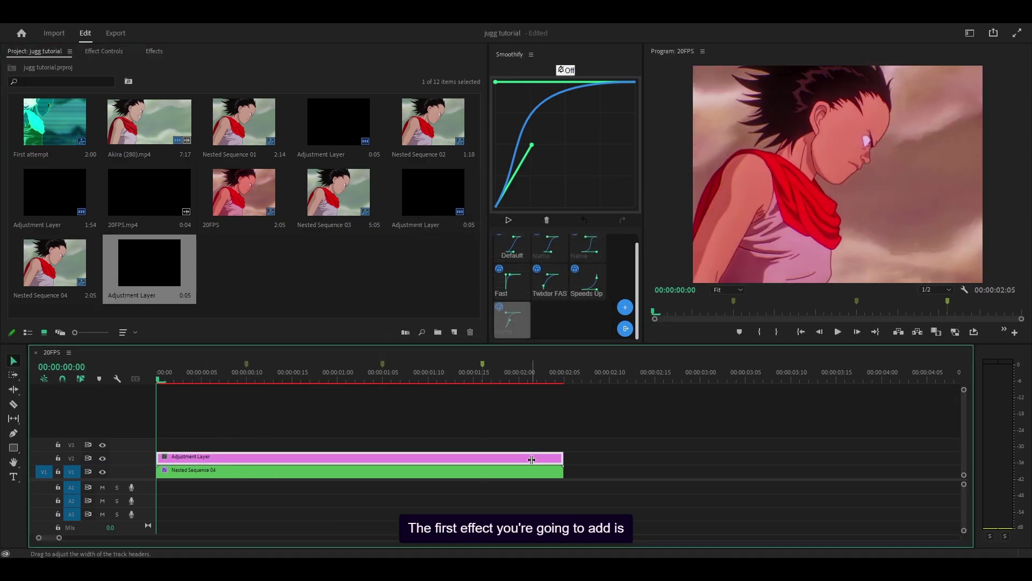
Step: Apply the Sapphire Distort effect S_Shake to the adjustment layer and show its effect settings
click(102, 51)
click(153, 51)
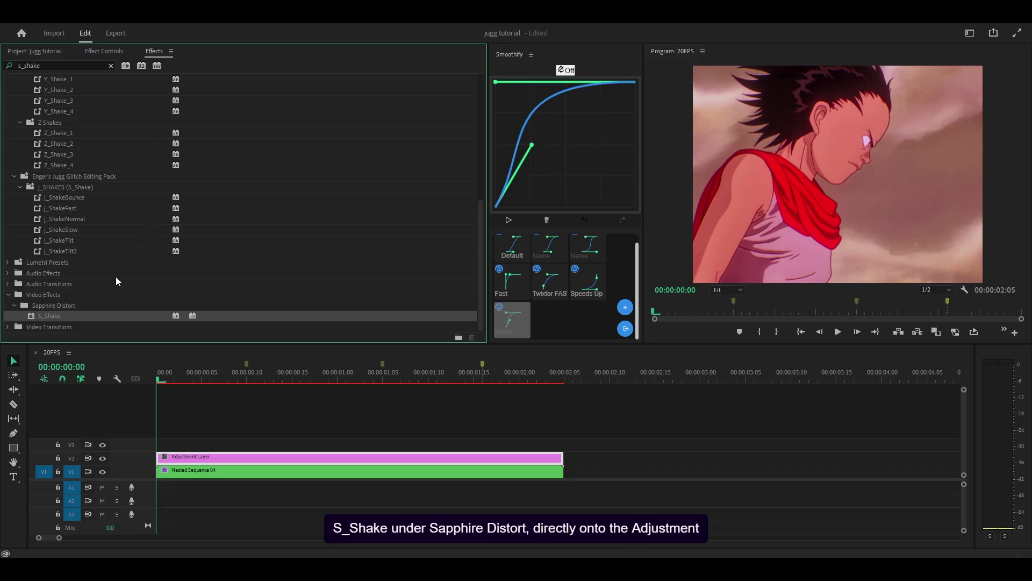
drag(56, 320, 214, 458)
click(107, 51)
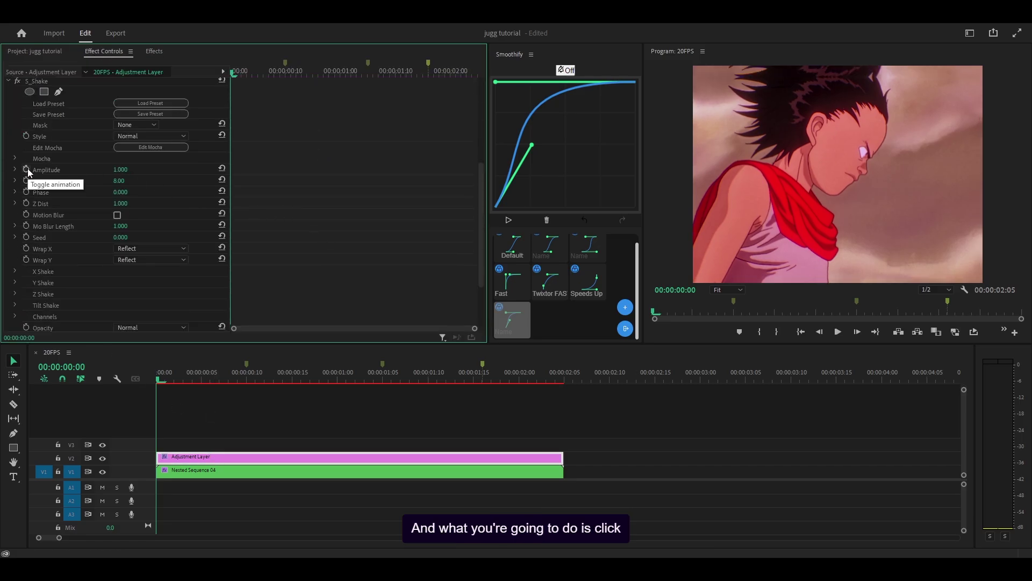
Step: Add an S_Shake Amplitude keyframe at the start of the adjustment layer with a value of 4
click(27, 168)
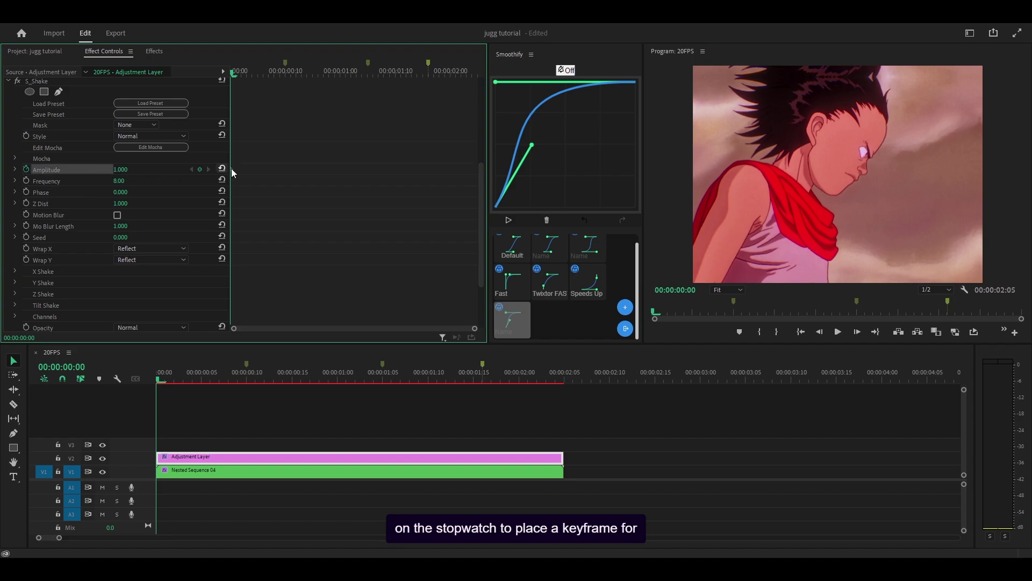
click(123, 169)
text(4)
key(Return)
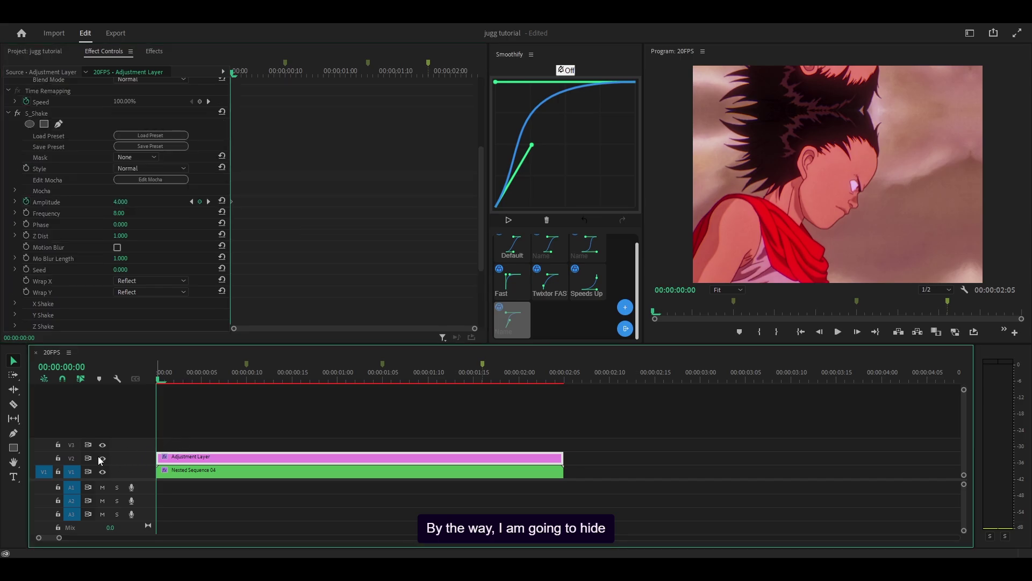
Step: Hide track V2 and set the S_Shake Frequency to 9.2
click(102, 459)
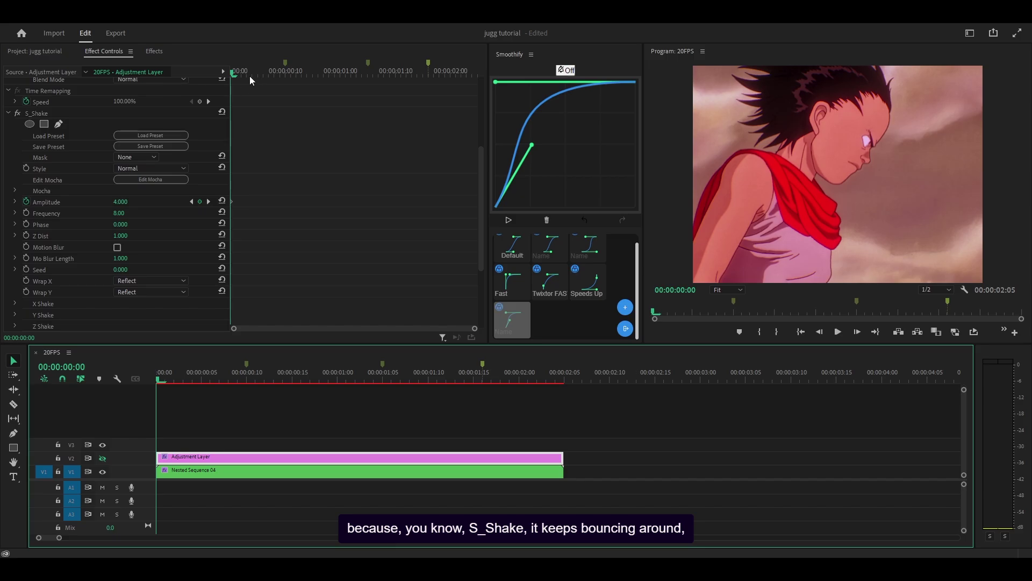
scroll(267, 155, down, 1)
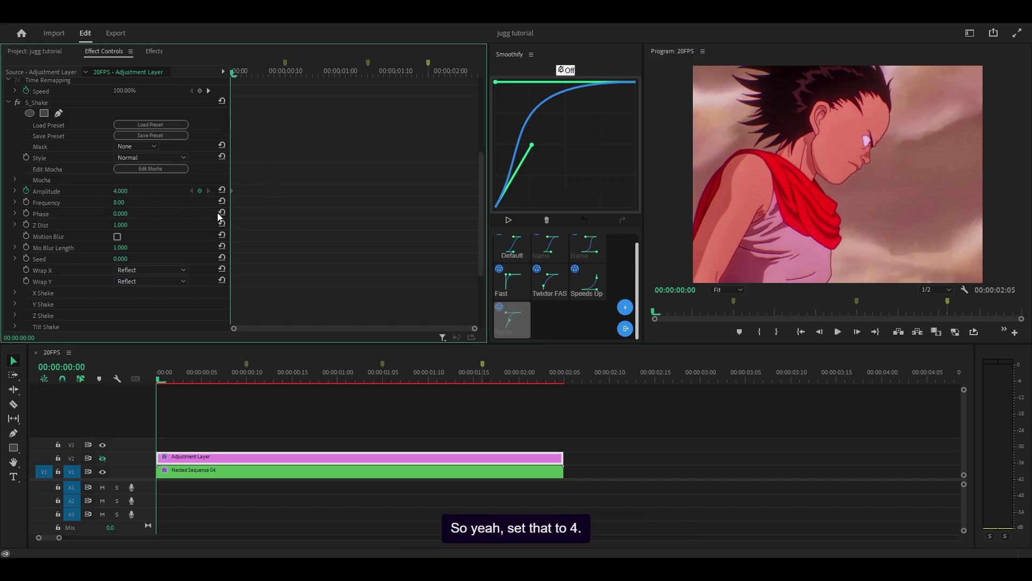
click(111, 203)
text(9.2)
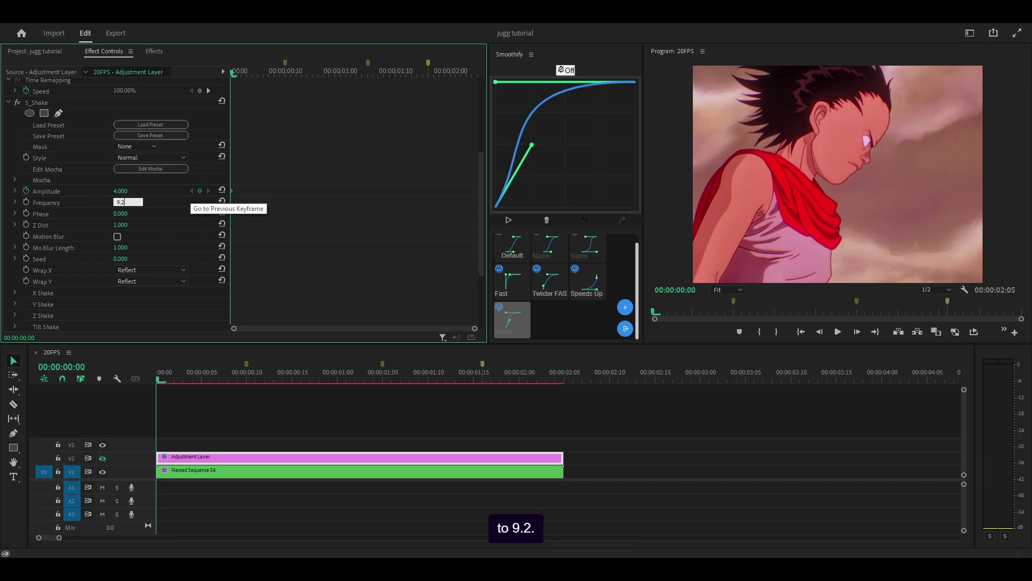
key(Return)
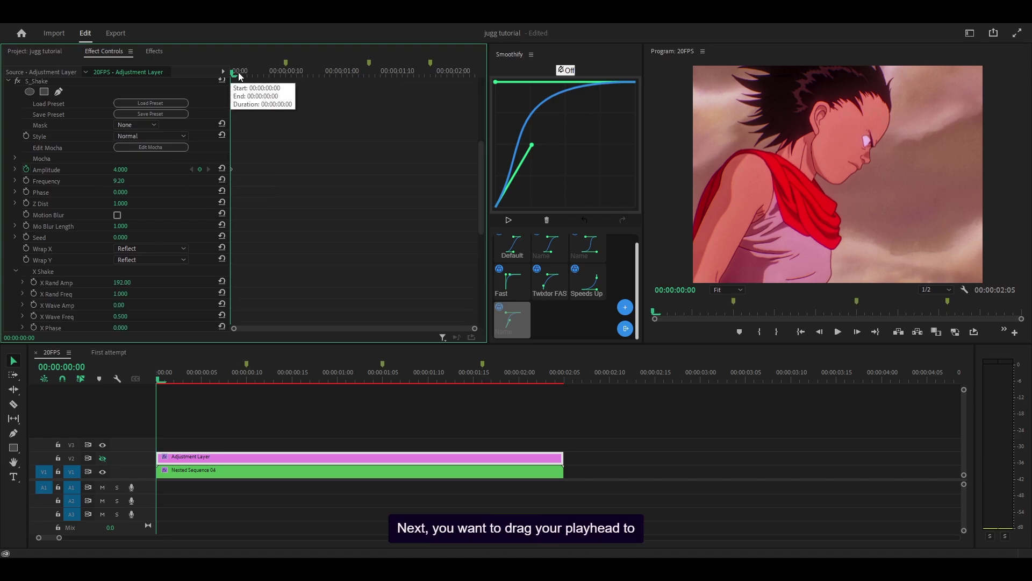
Step: Add an Amplitude keyframe of 0 one frame before the first marker, at 00:00:00:09
drag(239, 76, 288, 75)
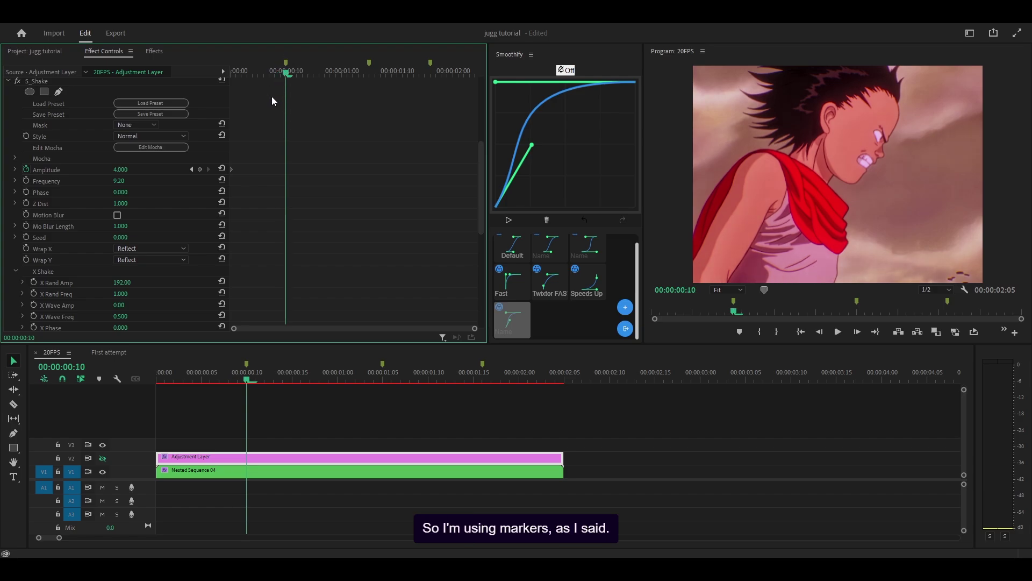
key(Left)
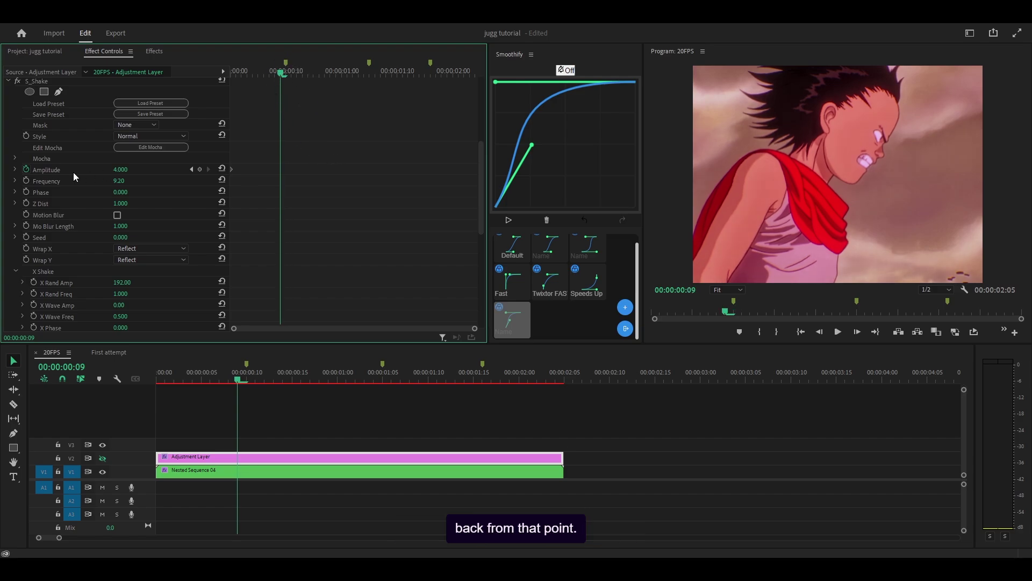
drag(123, 170, 102, 170)
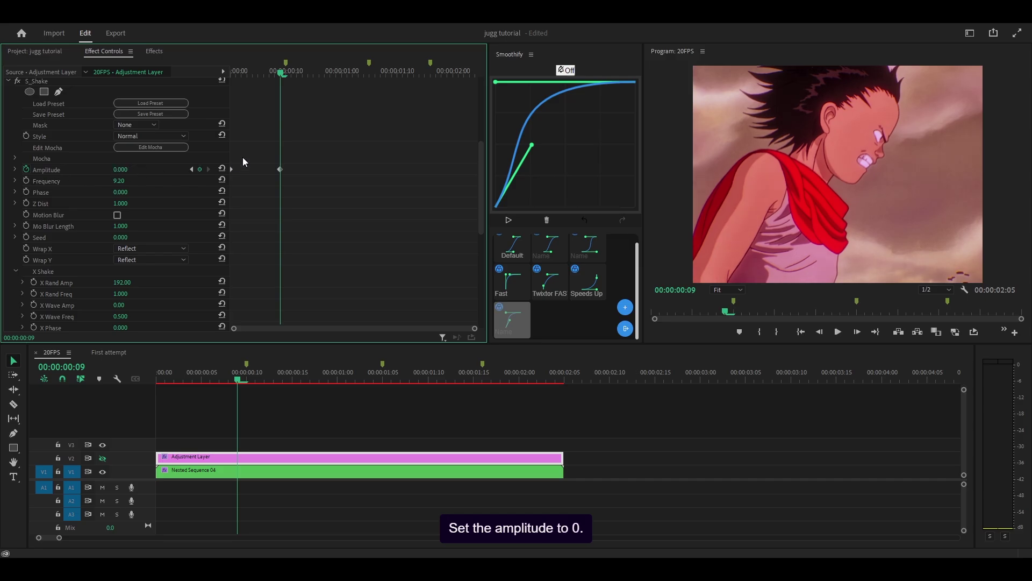
Step: Expand the Amplitude graphs and apply Ease In to the keyframe just before the first marker
click(14, 170)
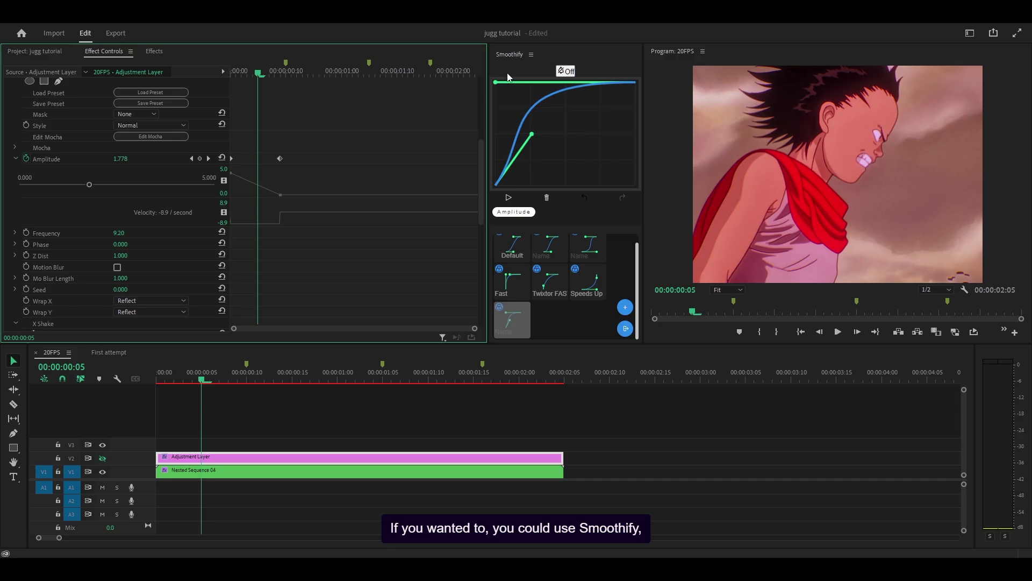
click(280, 159)
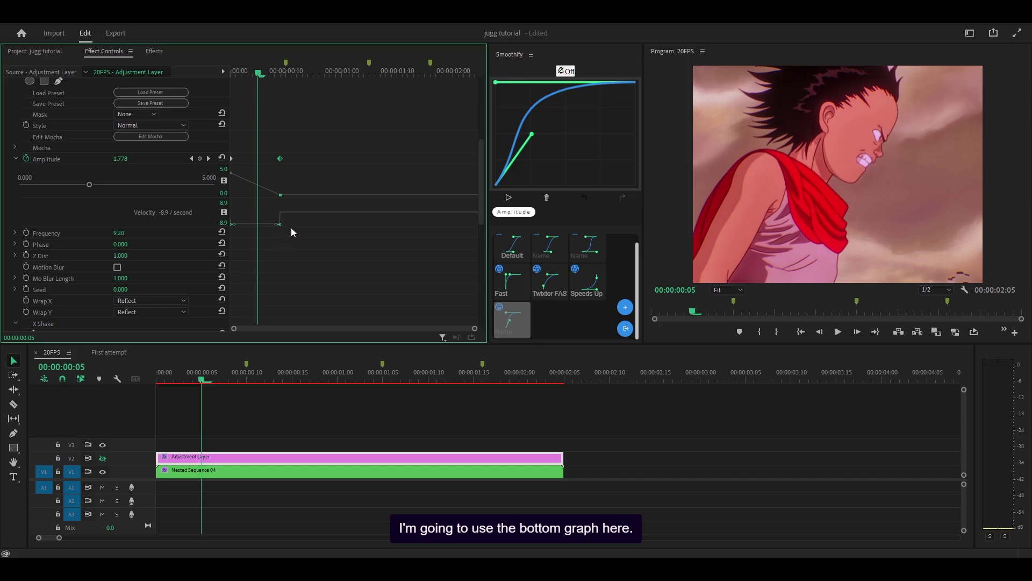
drag(297, 226, 295, 272)
scroll(295, 258, down, 2)
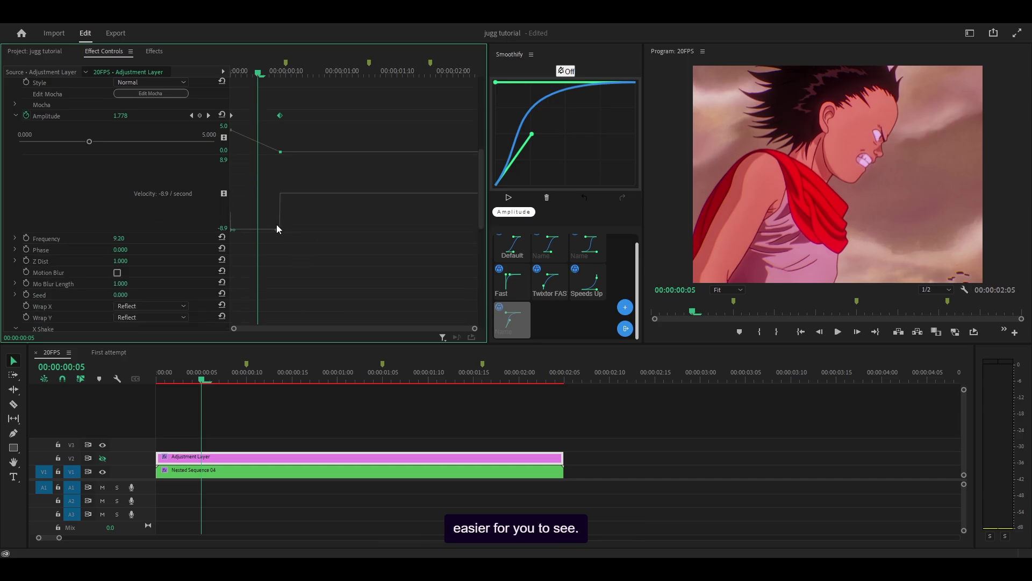
scroll(291, 215, up, 1)
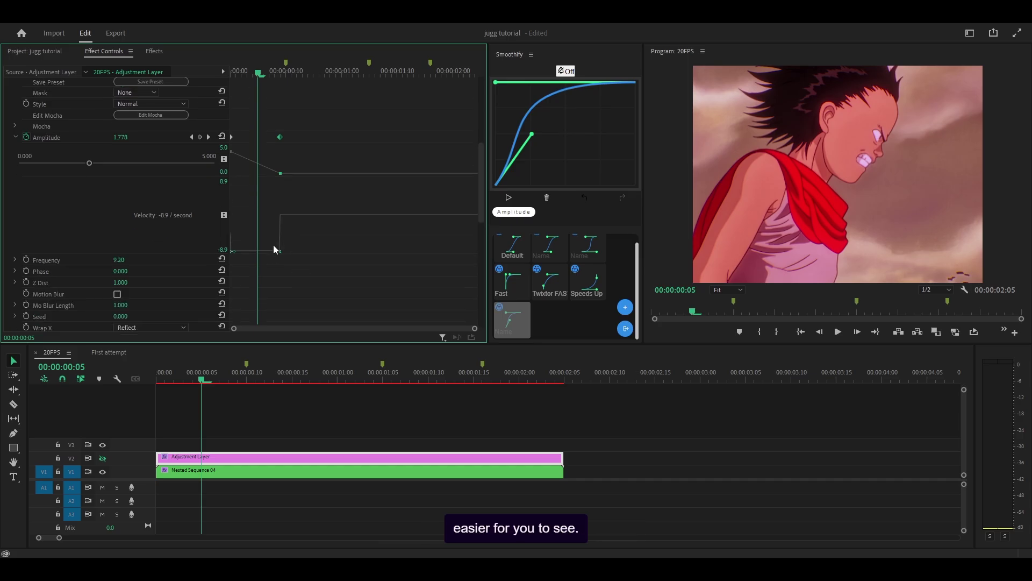
right_click(279, 139)
click(306, 287)
Step: Enlarge the Amplitude value graph and lengthen the second keyframe's ease handle backward for a steep initial drop
scroll(286, 264, up, 1)
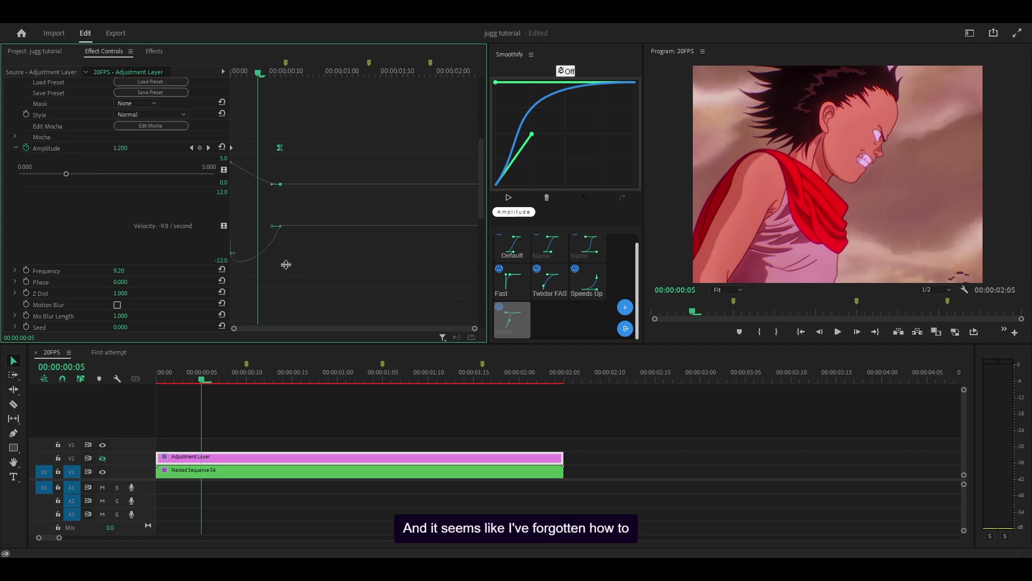
scroll(285, 264, up, 1)
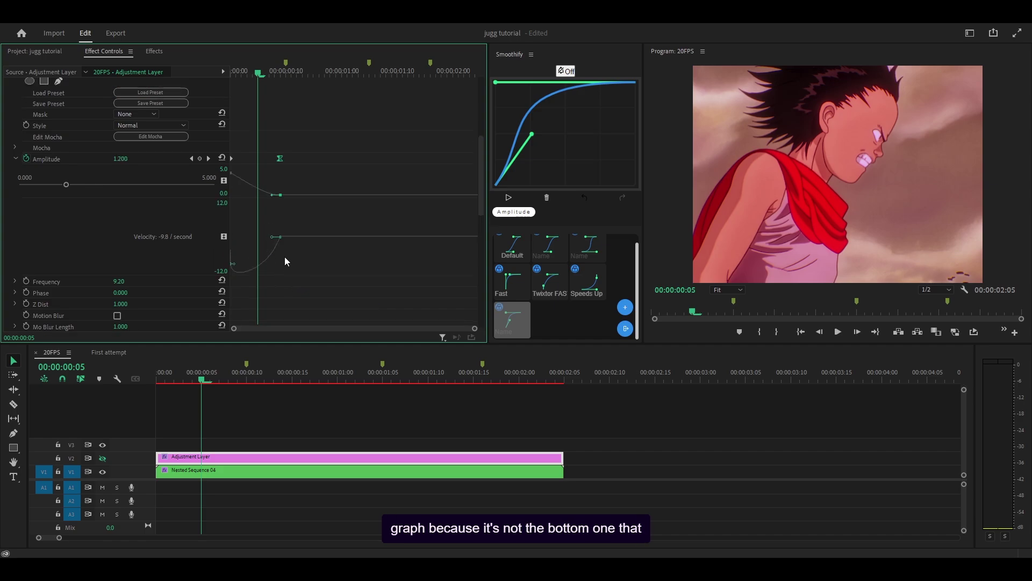
drag(286, 262, 281, 231)
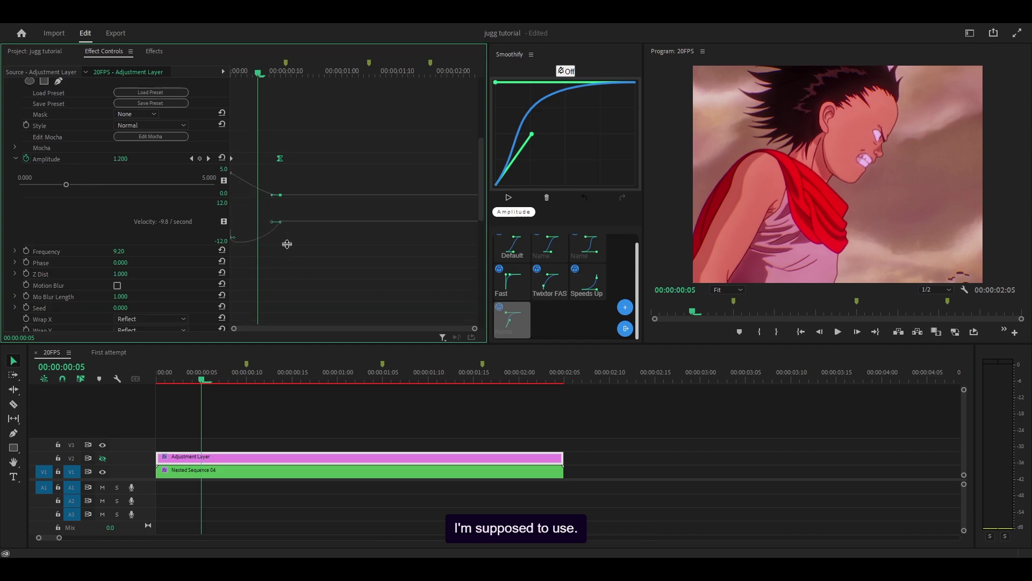
drag(255, 199, 256, 237)
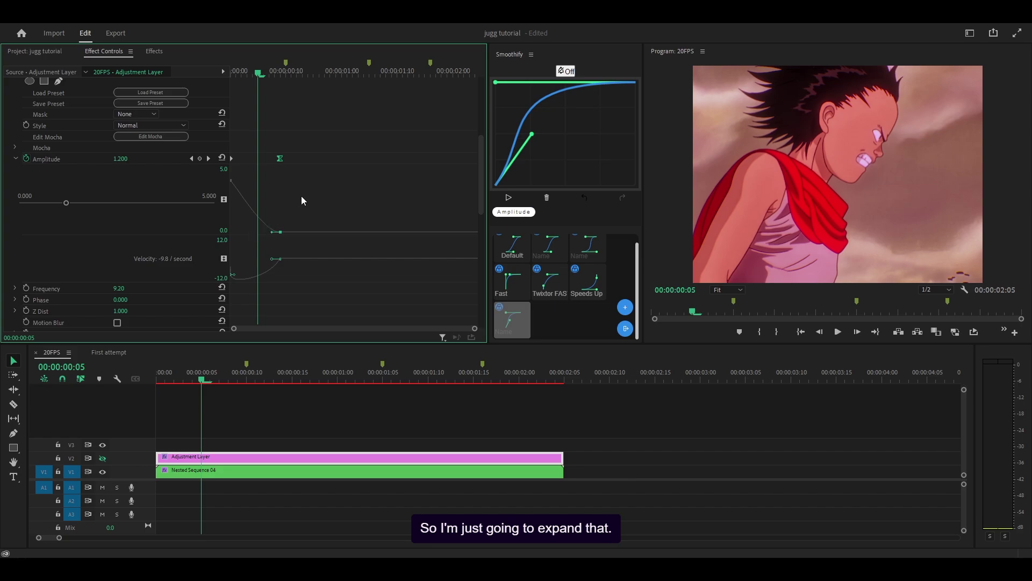
scroll(309, 183, down, 1)
drag(476, 331, 277, 328)
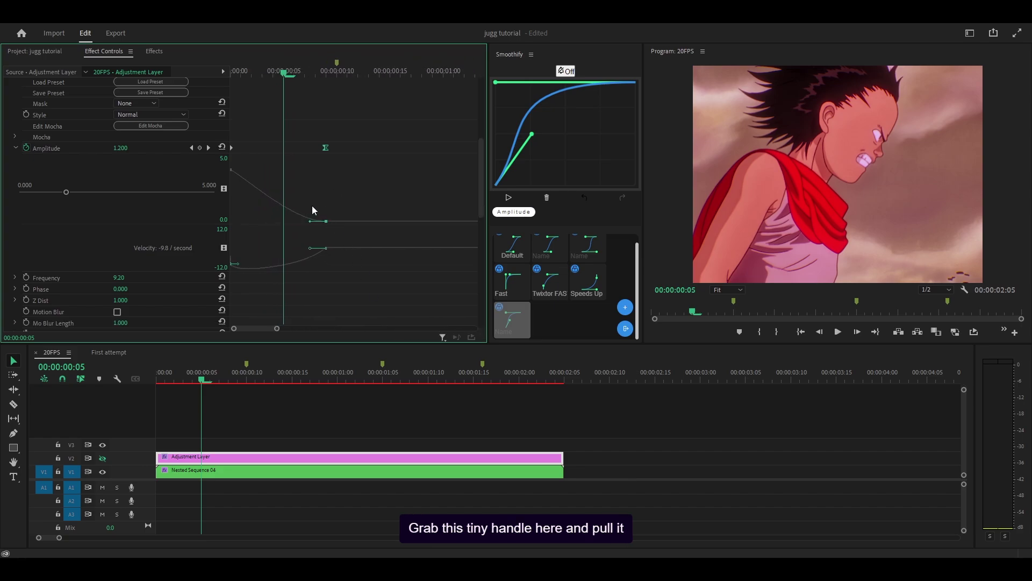
drag(311, 226, 281, 226)
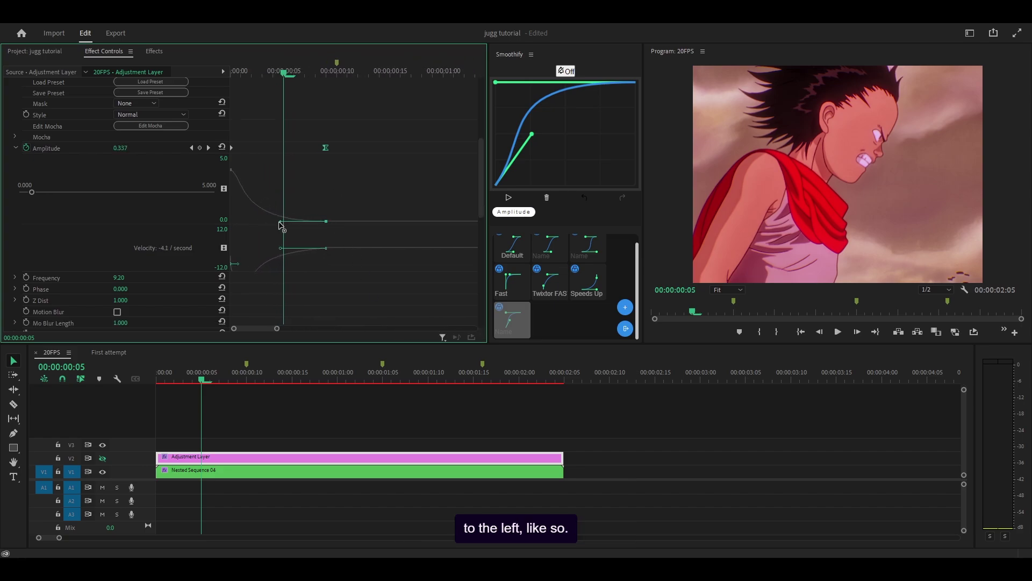
key(Left)
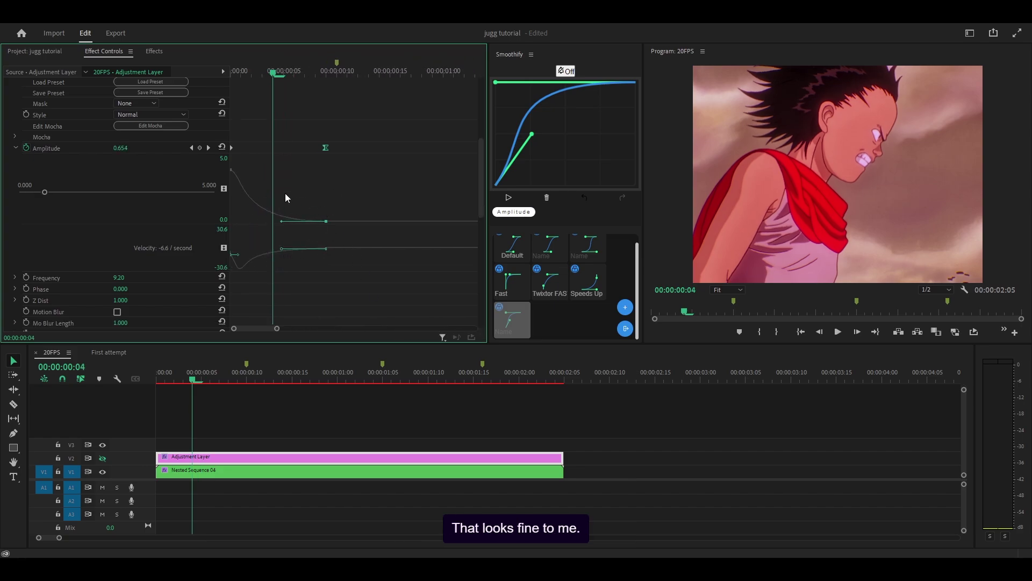
click(360, 180)
drag(277, 330, 481, 329)
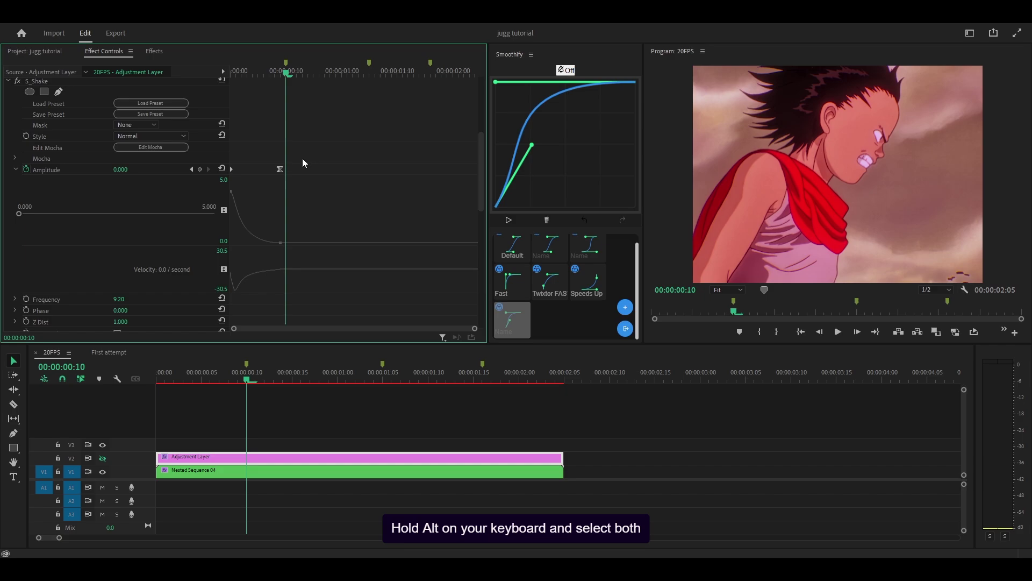
Step: Duplicate both Amplitude keyframes at the first marker and move the copied end keyframe to 00:00:01:04, one frame before the second marker
mouse_move(302, 158)
mouse_down()
mouse_move(221, 182)
mouse_move(239, 169)
mouse_move(287, 169)
mouse_up()
click(287, 169)
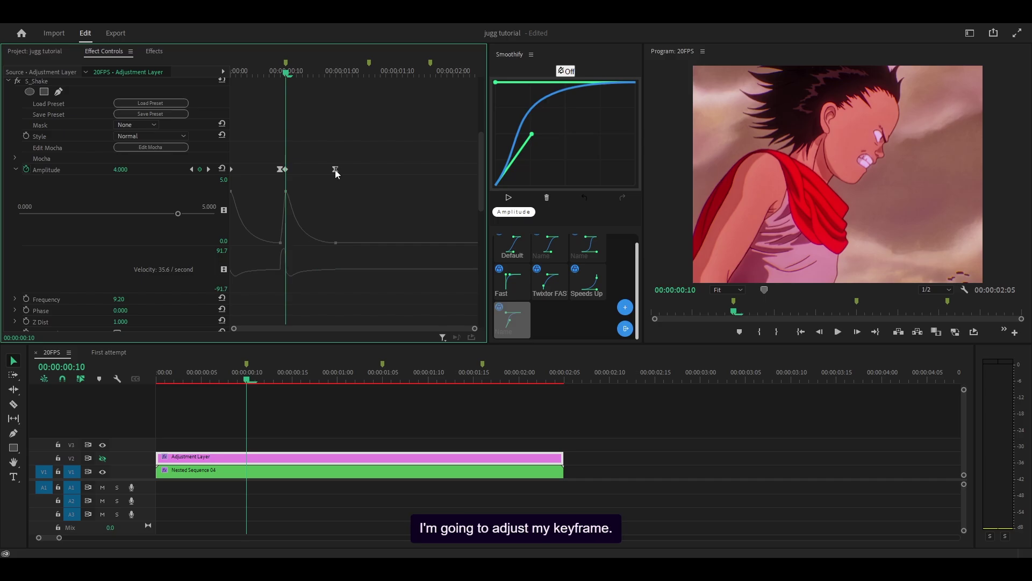
drag(335, 169, 364, 169)
click(369, 73)
key(Left)
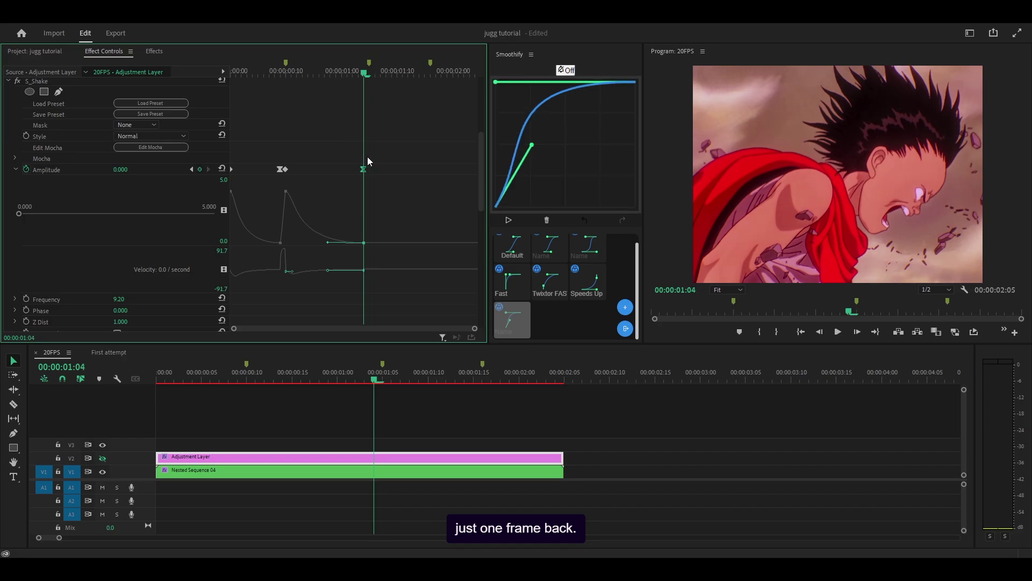
click(383, 142)
Step: Copy the last two Amplitude keyframes and paste them at the second marker, 00:00:01:05
click(369, 67)
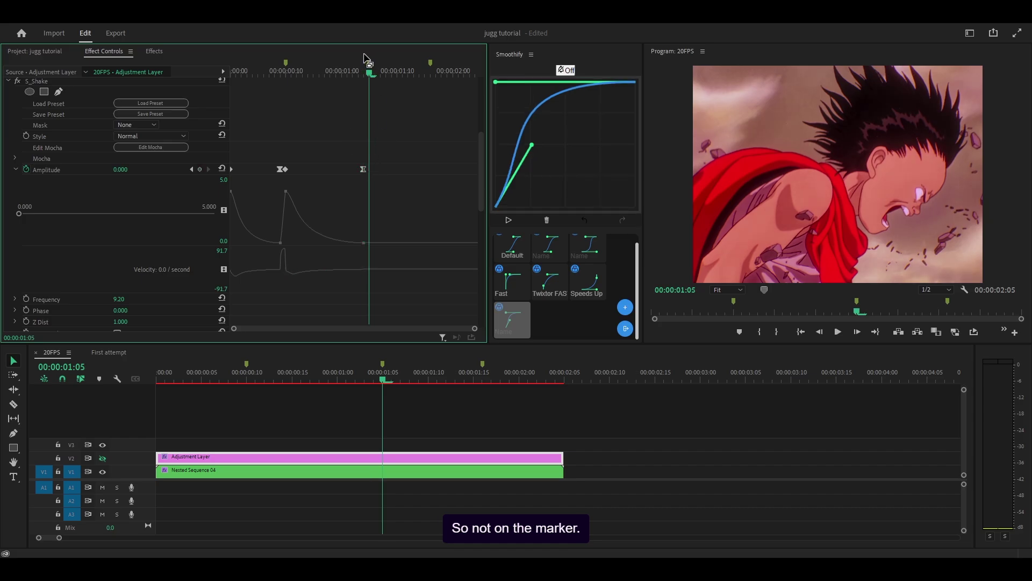
click(285, 170)
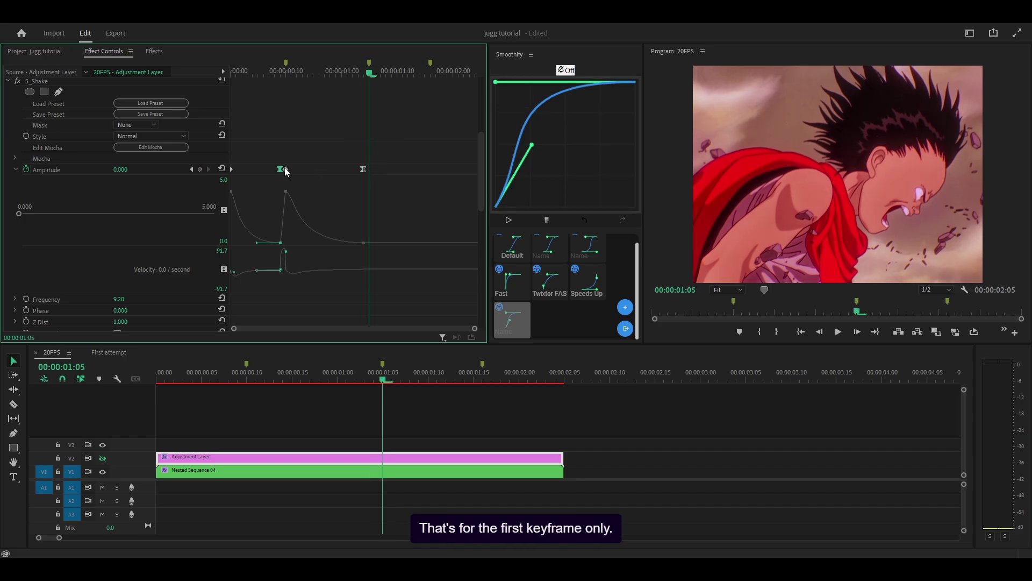
drag(397, 151, 287, 172)
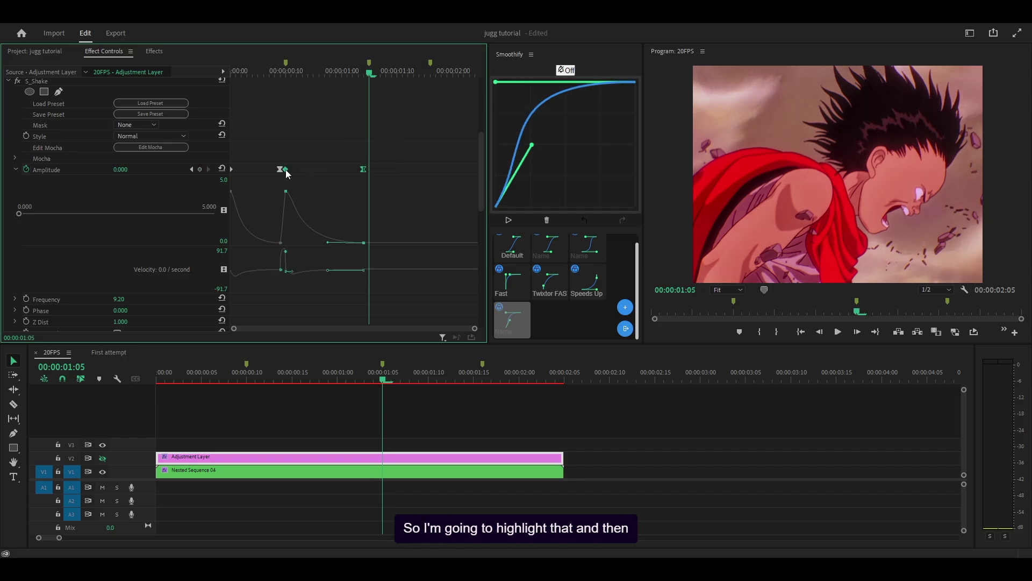
key(ctrl+c)
key(ctrl+v)
click(430, 165)
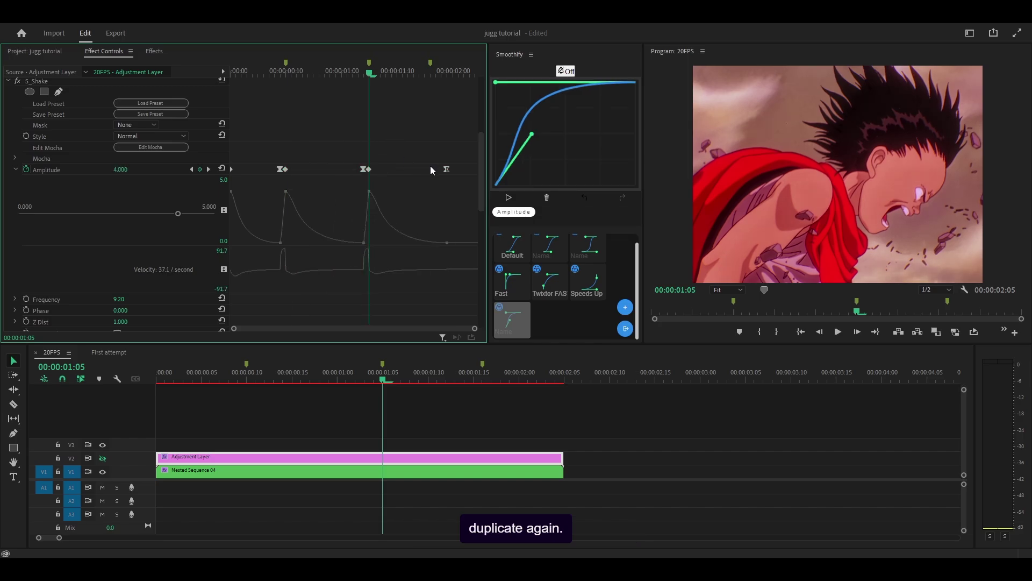
Step: Move the last Amplitude keyframe to one frame before the third marker and duplicate the keyframe pair at the marker, 00:00:01:16
mouse_move(446, 169)
mouse_down()
mouse_move(368, 179)
mouse_move(431, 172)
mouse_up()
key(shift+m)
key(Left)
click(434, 159)
key(Right)
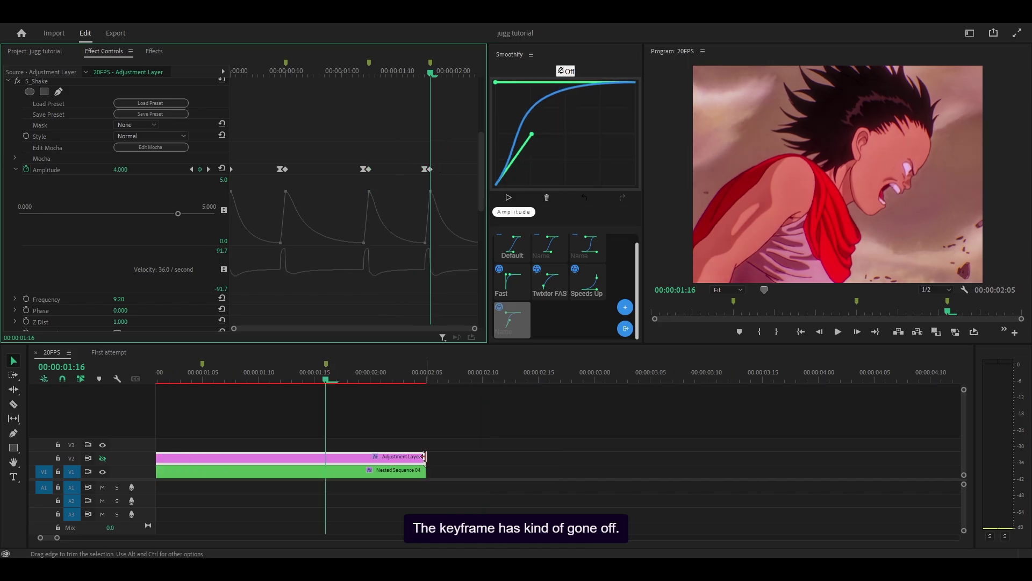
Step: Extend the adjustment layer to reach the final Amplitude keyframe, move that keyframe to 00:00:02:04, and trim the layer back to the clip's end
drag(425, 461, 504, 461)
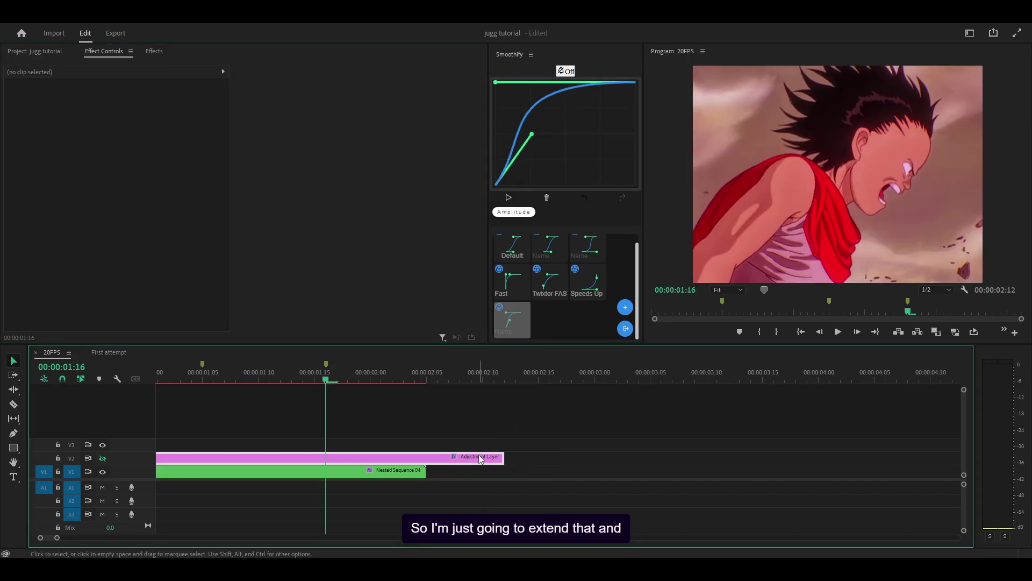
click(419, 379)
scroll(418, 233, down, 4)
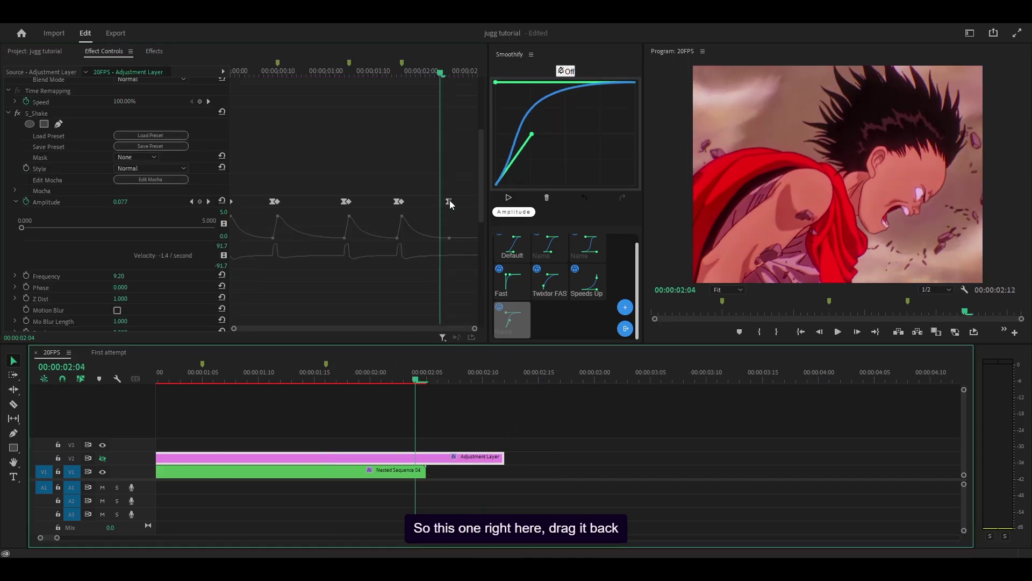
drag(450, 201, 440, 202)
drag(502, 458, 433, 455)
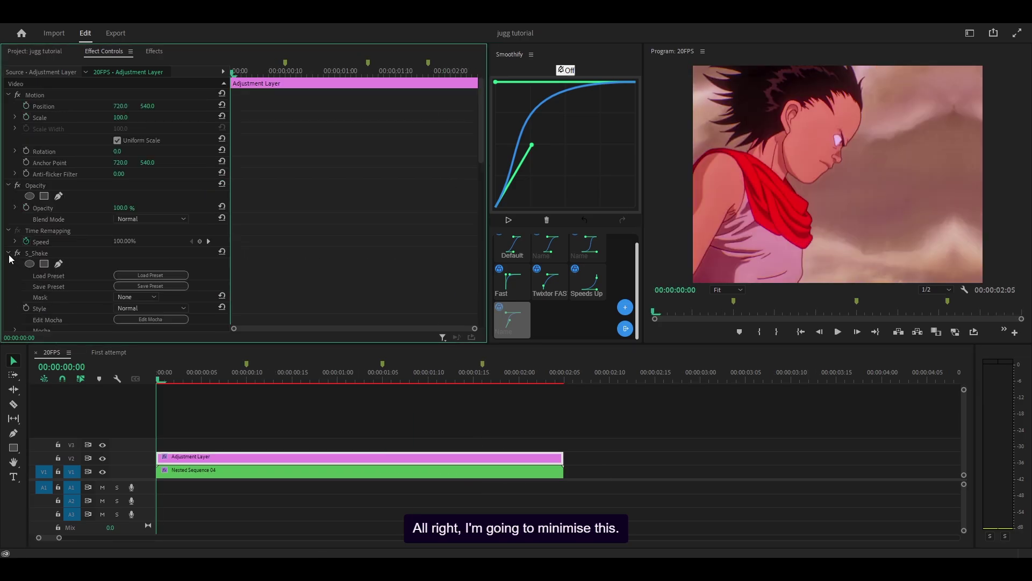
Step: Collapse the S_Shake settings and add the S_BlurMoCurves effect to the adjustment layer, showing its effect settings
click(9, 254)
click(154, 51)
click(71, 66)
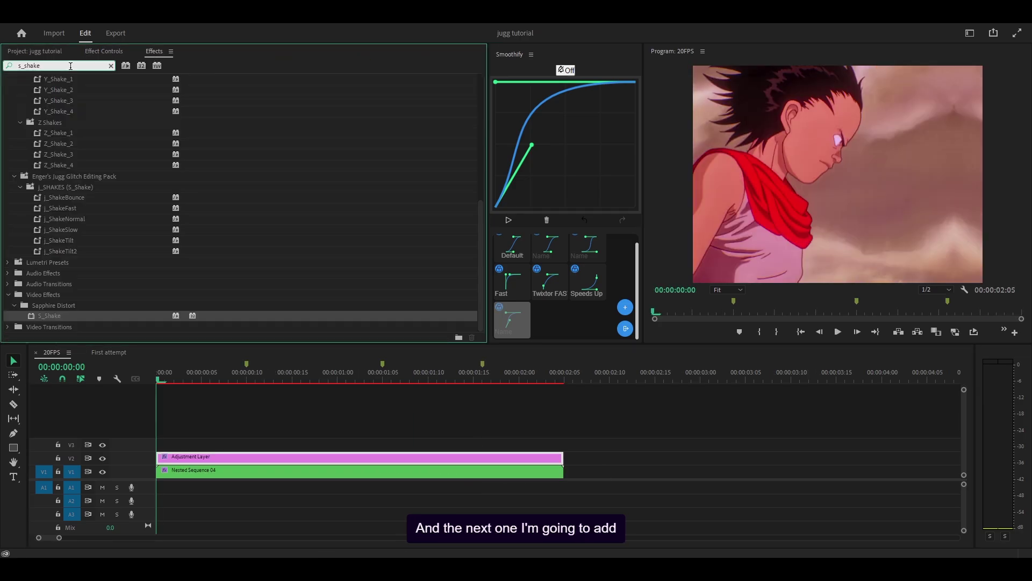
key(ctrl+a)
text(s_blur)
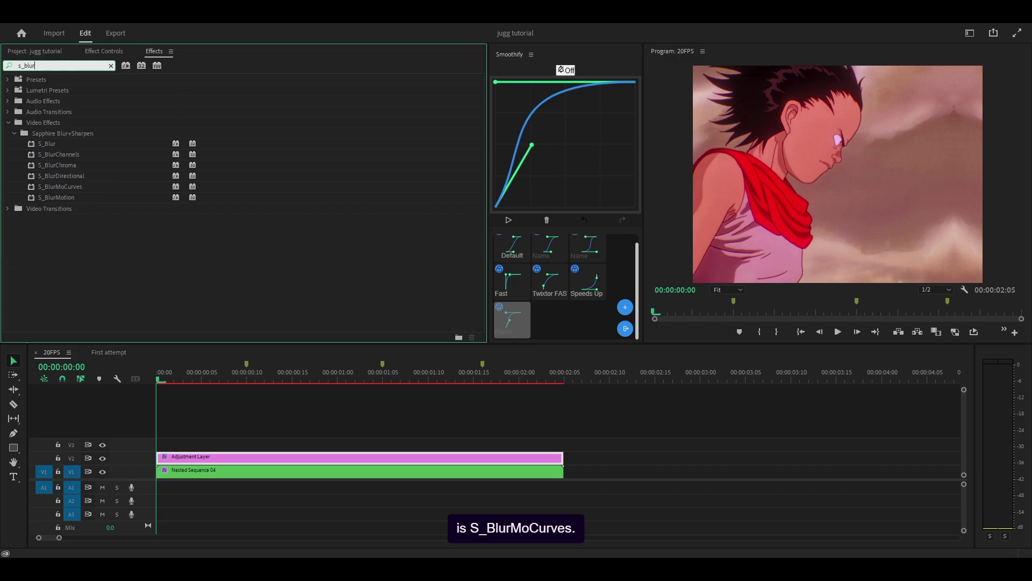
text(moc)
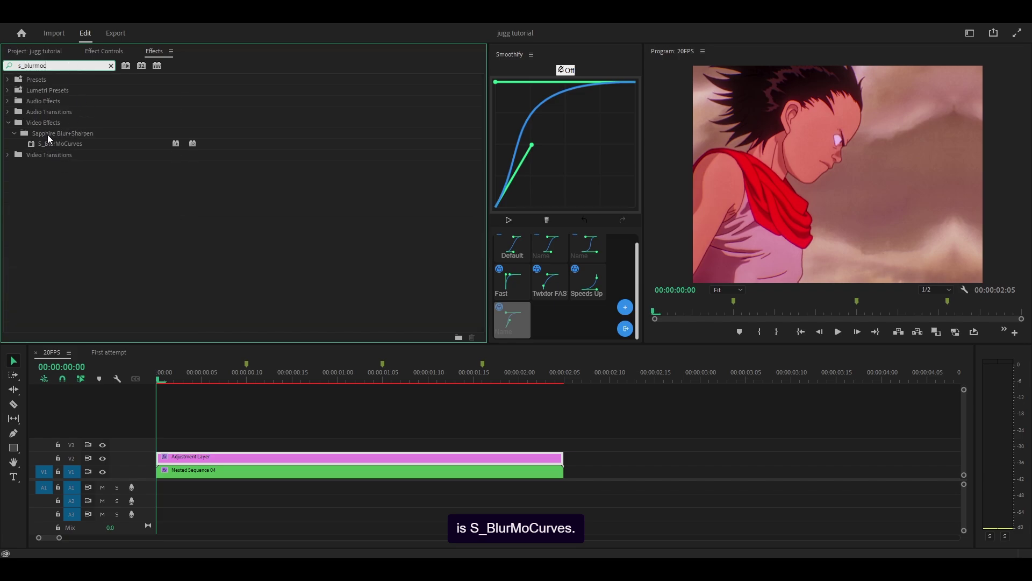
drag(56, 143, 202, 458)
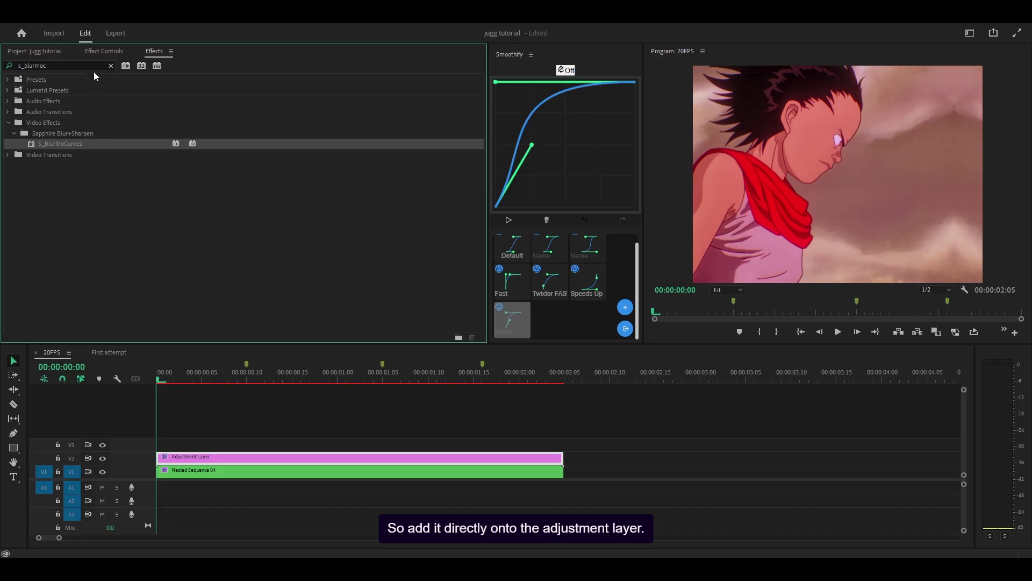
click(104, 52)
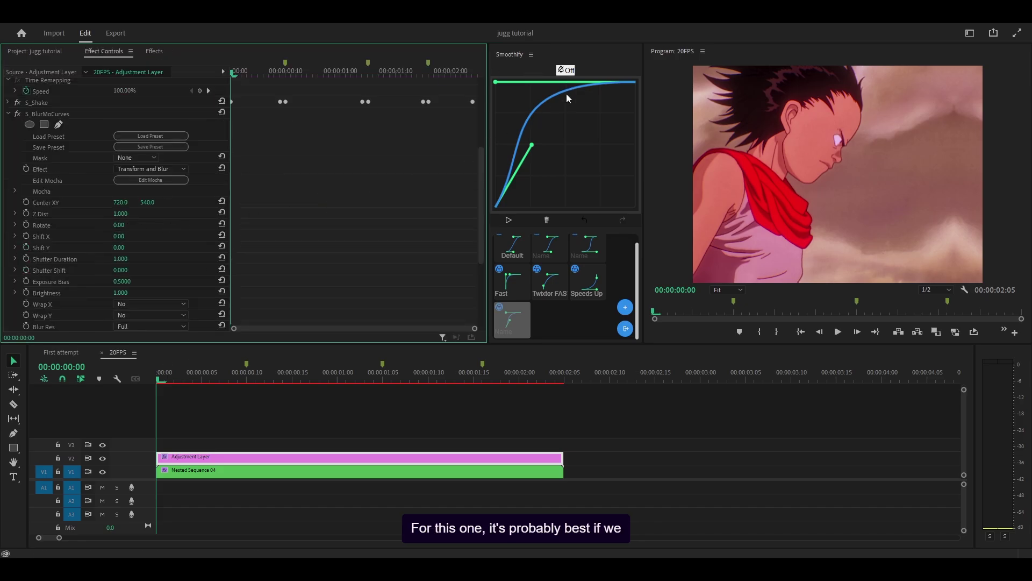
Step: Move the S_BlurMoCurves Center XY point toward the character's face, to about 927.1, 491.9
click(315, 177)
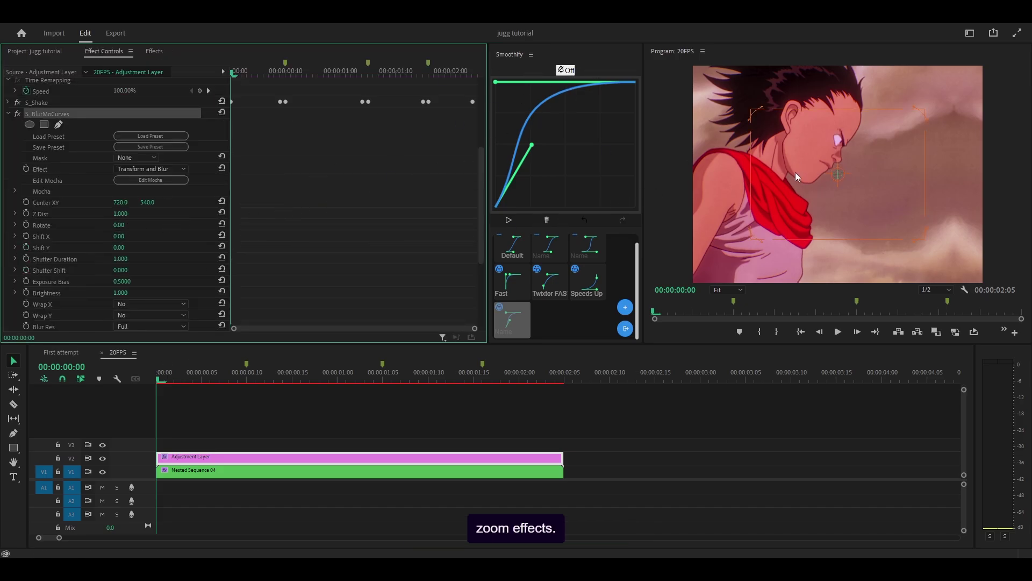
click(51, 203)
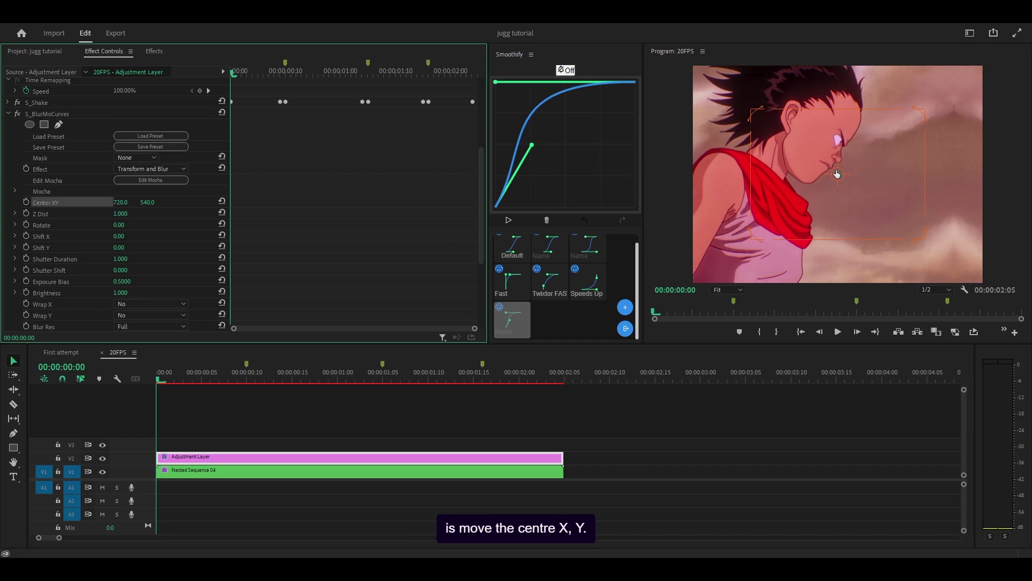
drag(840, 176, 853, 154)
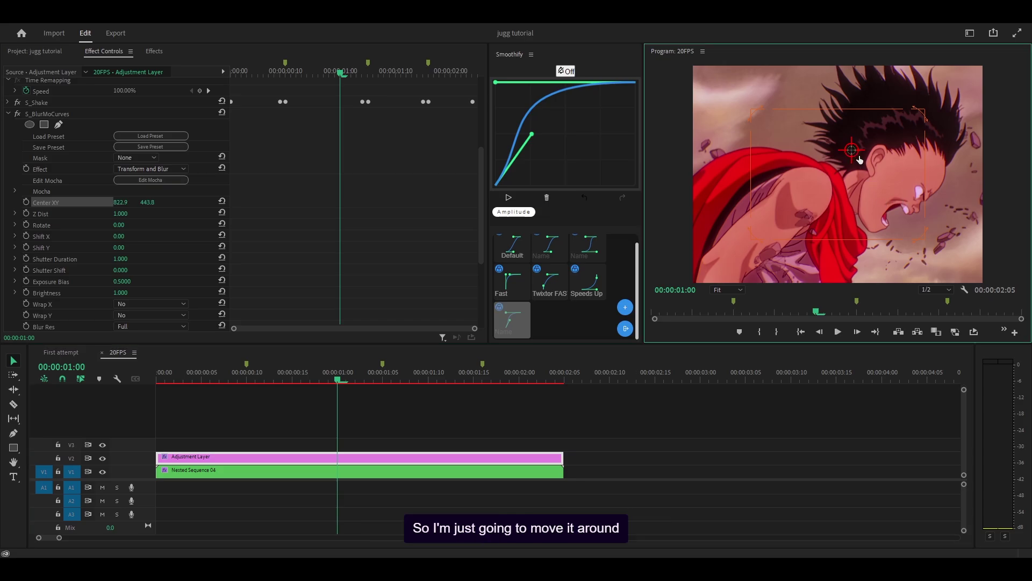
drag(850, 151, 880, 164)
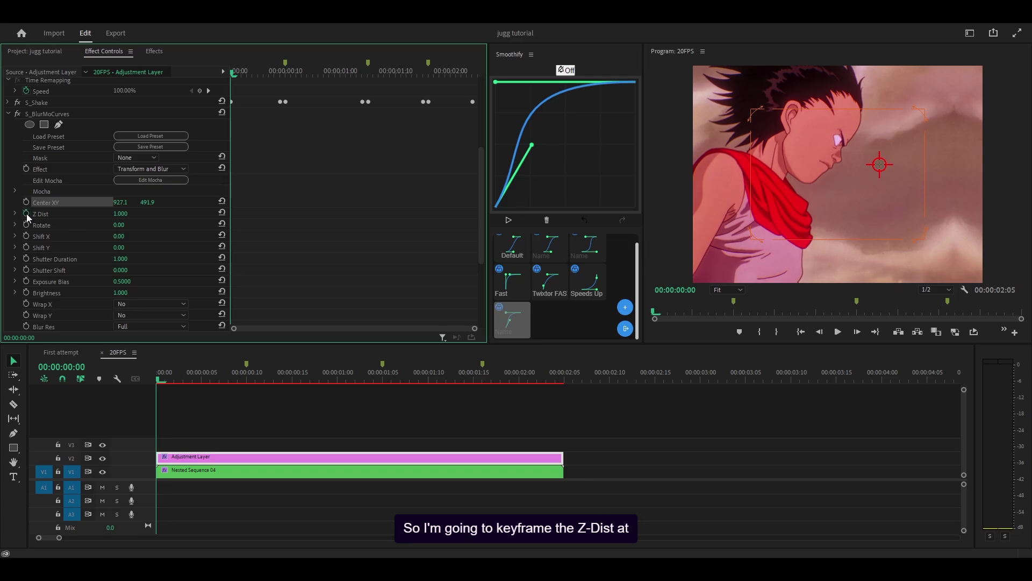
Step: Start keyframing Z Dist at 00:00:00:00 and set it to 0.8 at the first marker, 00:00:00:10
click(26, 213)
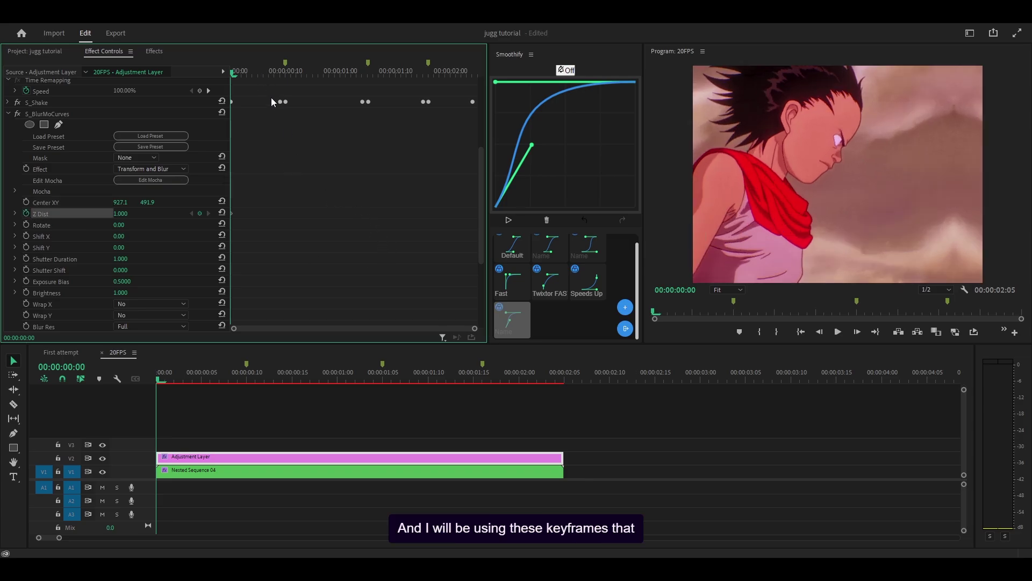
drag(267, 95, 468, 115)
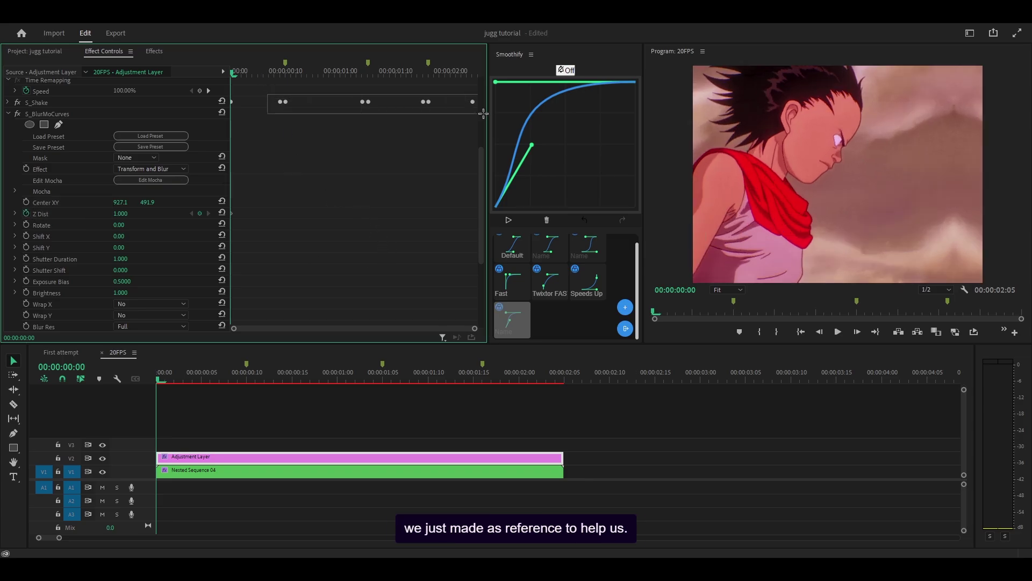
click(275, 68)
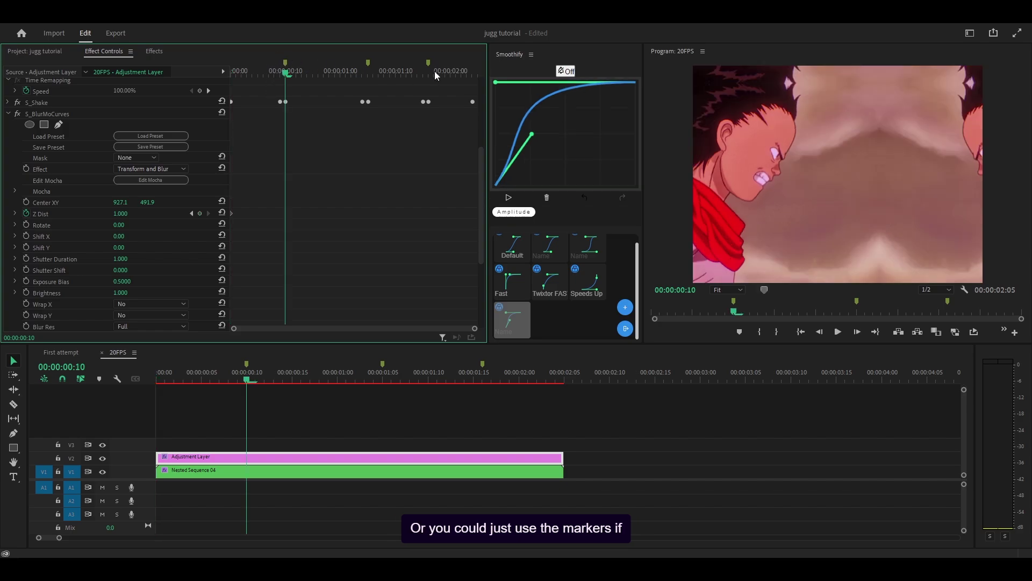
click(123, 214)
key(BackSpace)
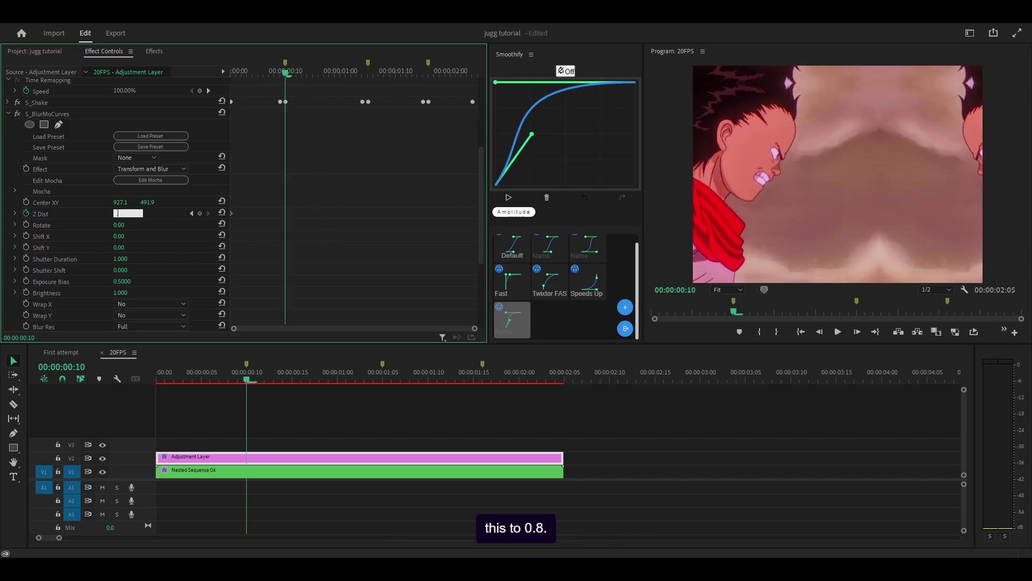
key(Return)
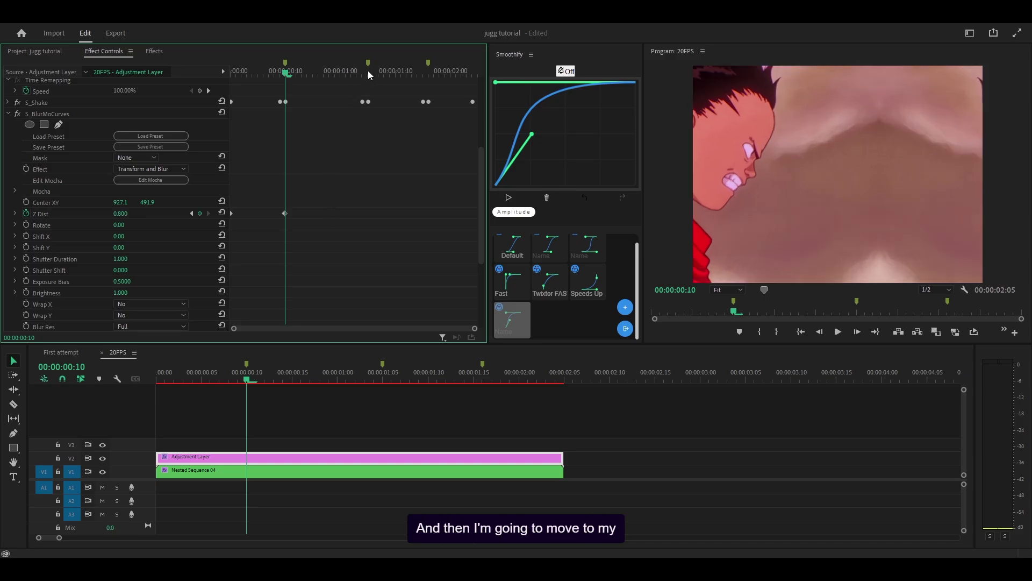
Step: Set Z Dist to 1 at the second marker, 00:00:01:05, and to 0.95 at the third marker, 00:00:01:16
click(368, 70)
click(127, 214)
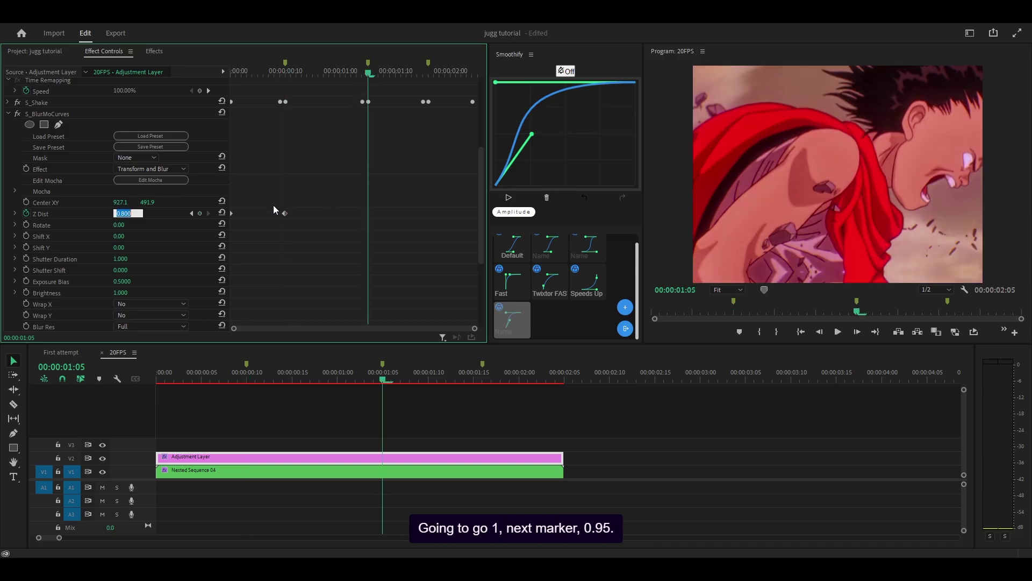
text(1)
key(Return)
click(426, 75)
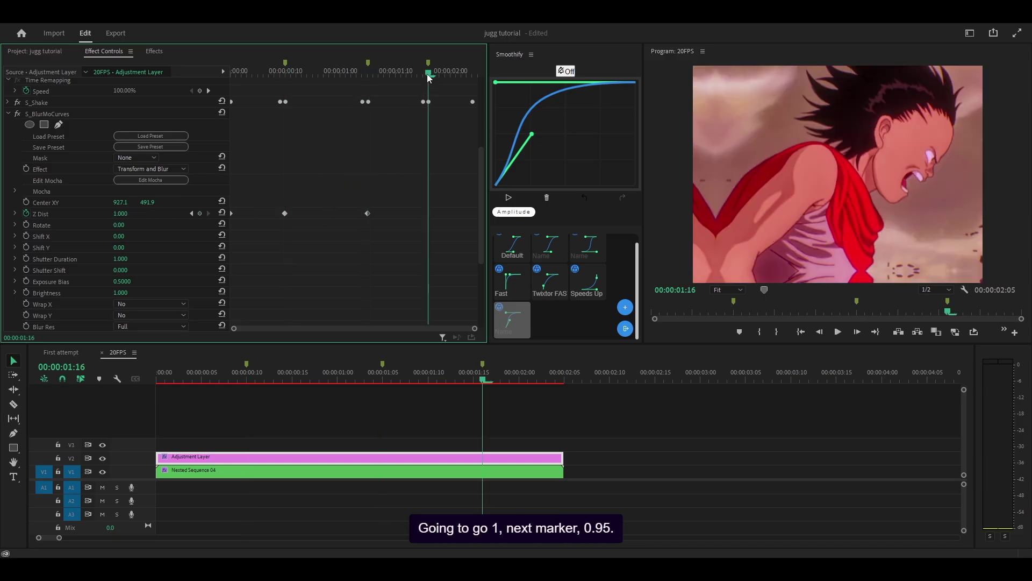
click(123, 211)
key(BackSpace)
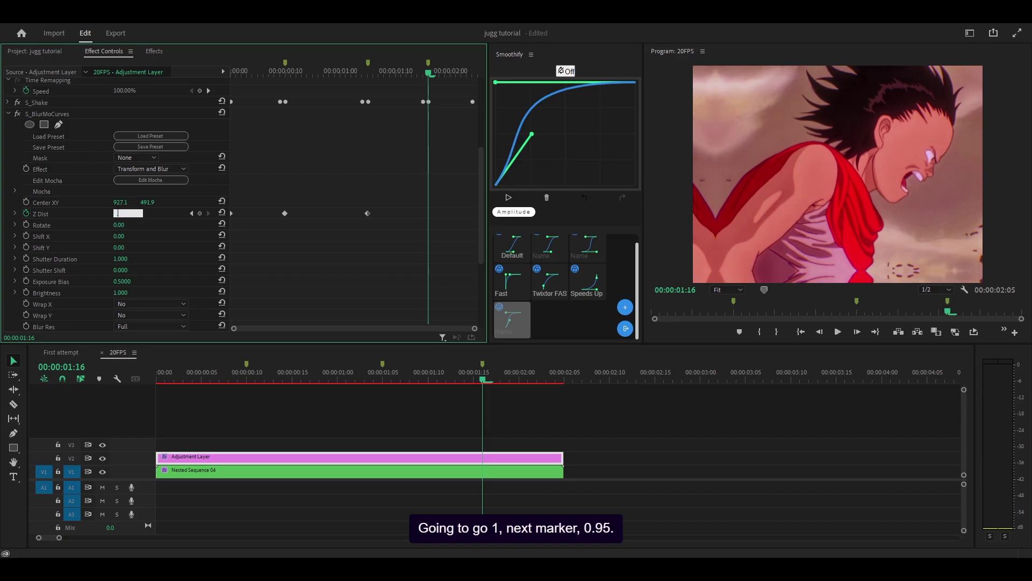
key(Return)
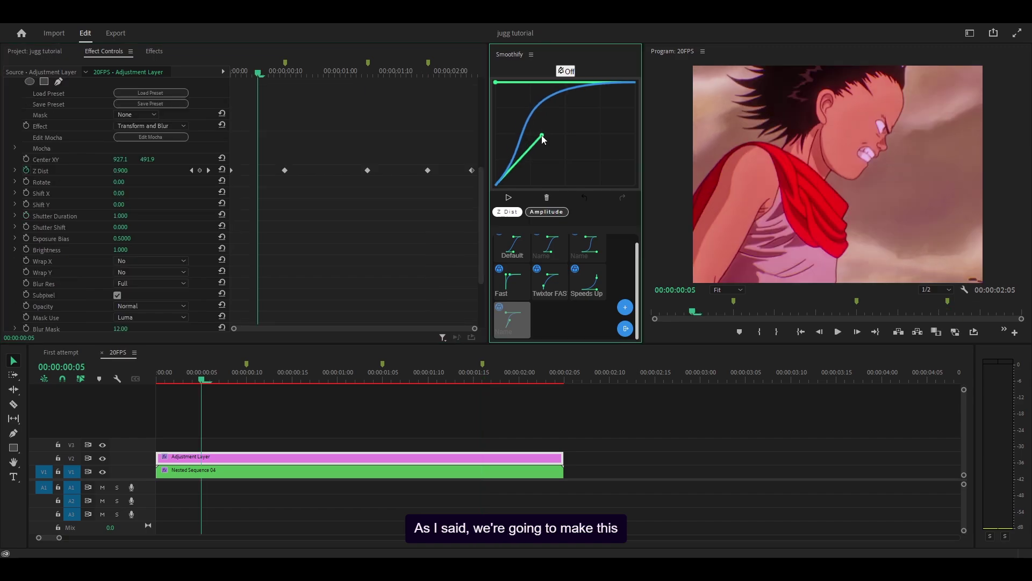
Step: Reshape the Smoothify easing curve to a steep, fast start and leave only Z Dist enabled as its target, not Amplitude
drag(543, 142, 495, 133)
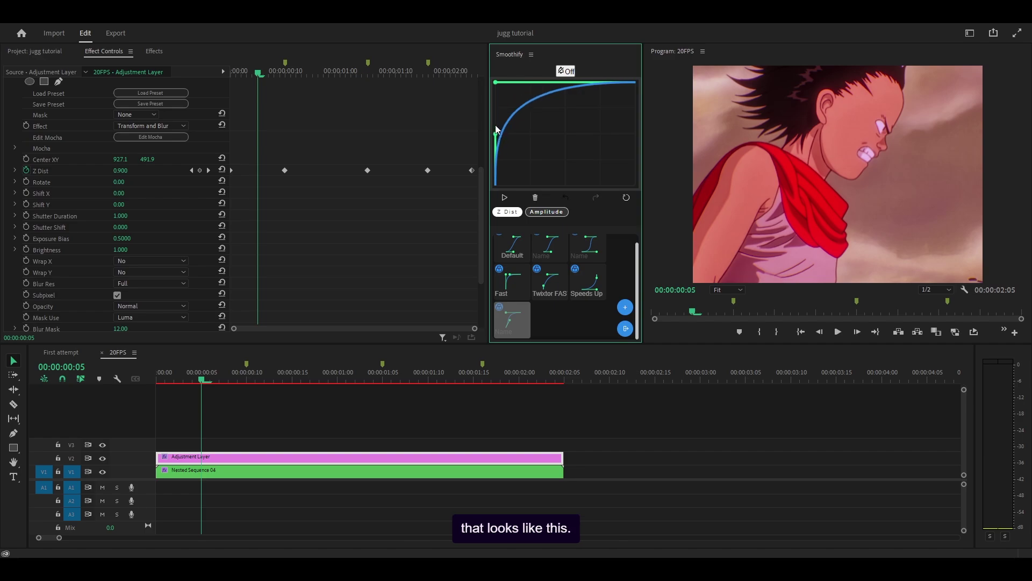
click(386, 132)
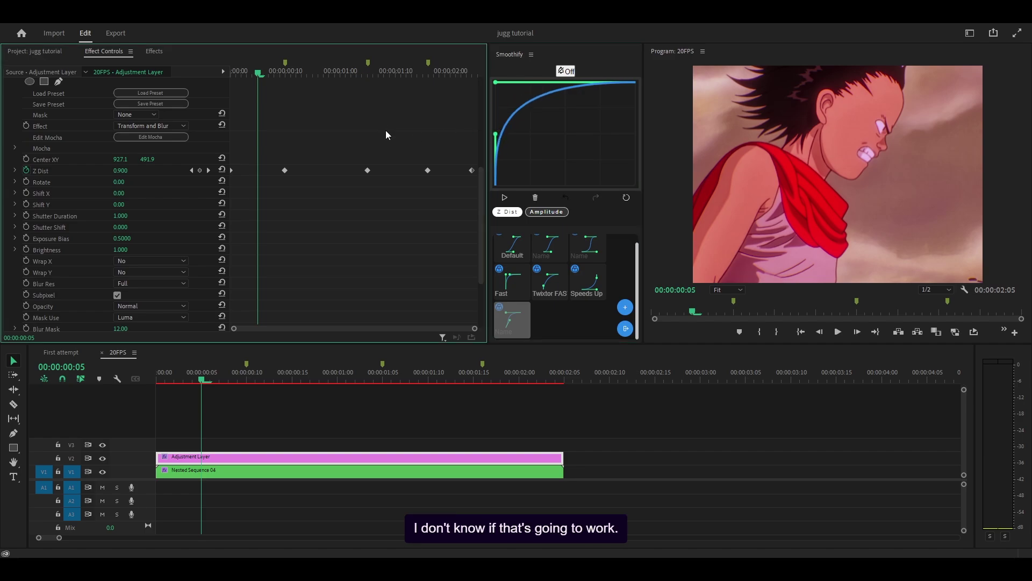
click(505, 213)
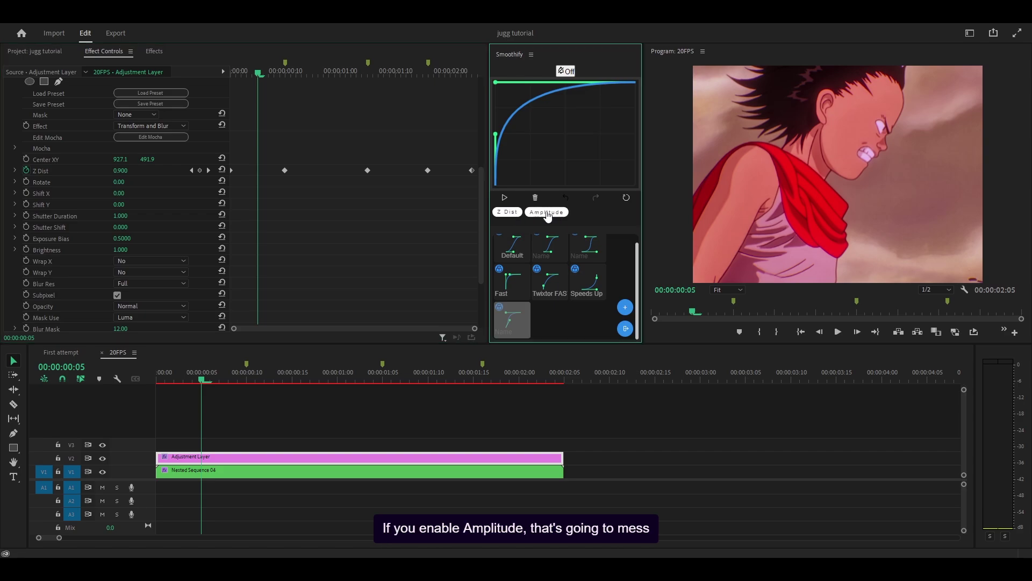
click(548, 213)
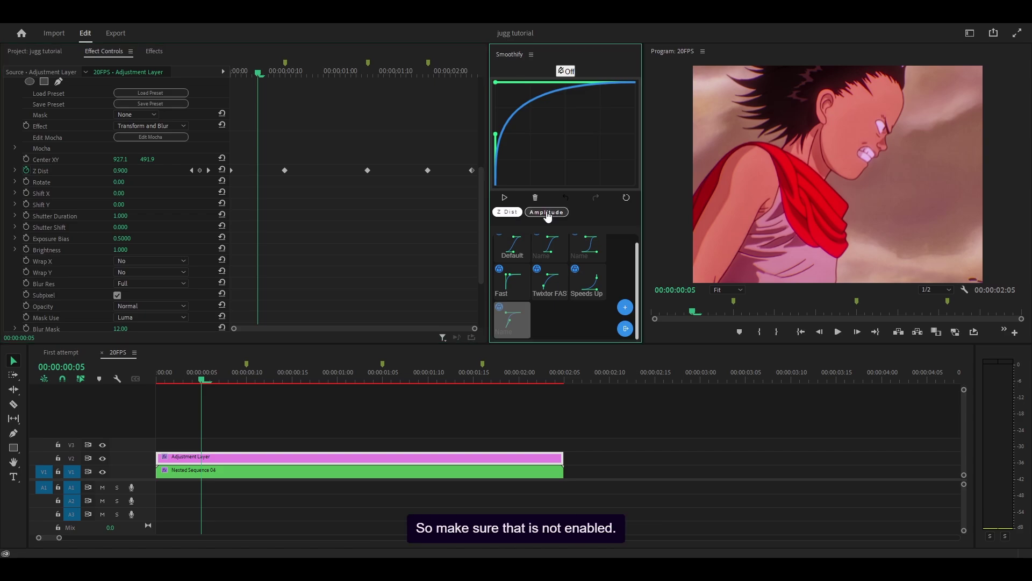
Step: Try the easing curve on Z Dist up to the first marker, preview it, and remove the generated keyframes
click(504, 198)
click(233, 72)
key(space)
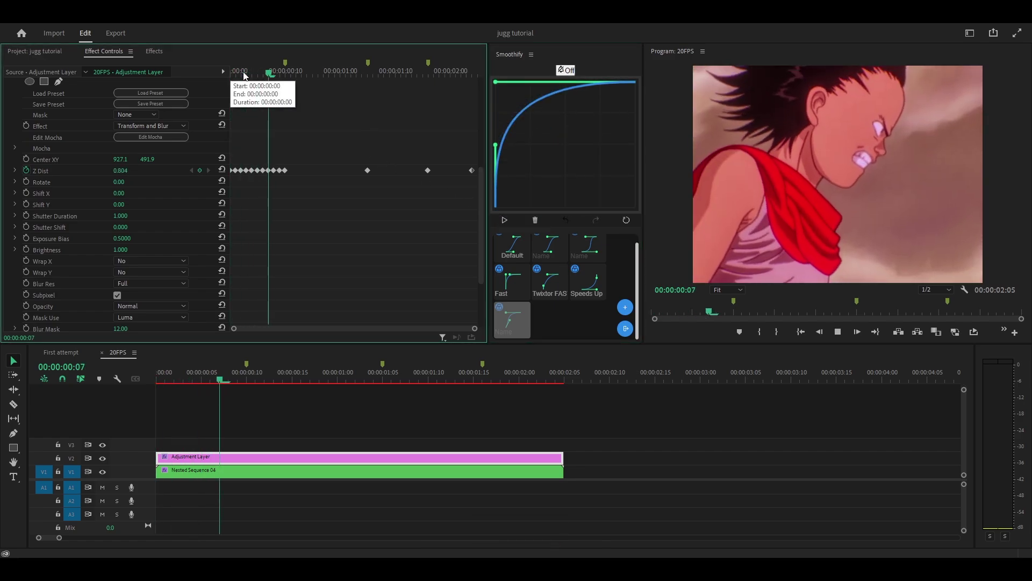
click(245, 73)
mouse_move(245, 75)
mouse_down()
mouse_move(294, 80)
mouse_move(259, 80)
mouse_up()
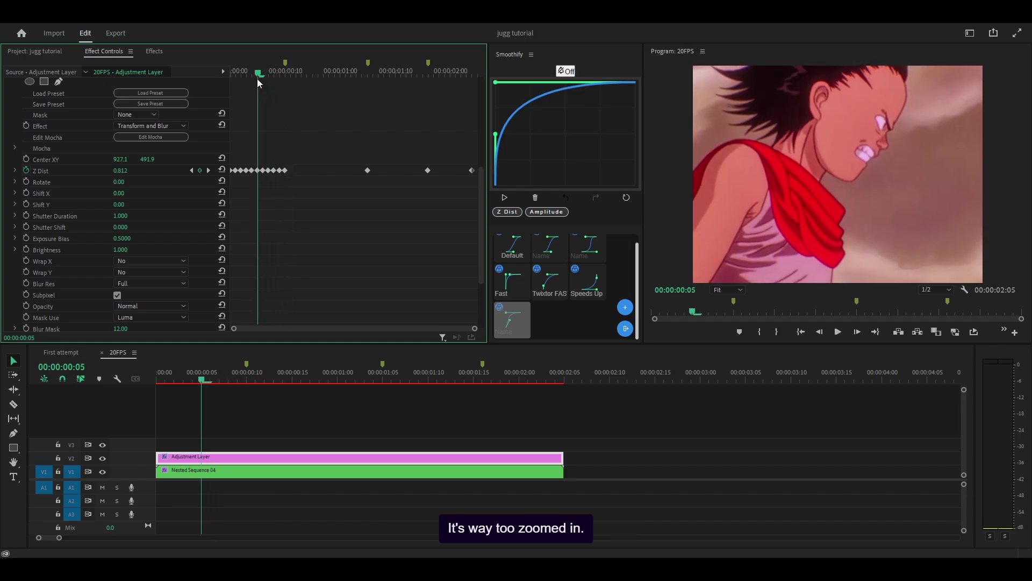
click(505, 212)
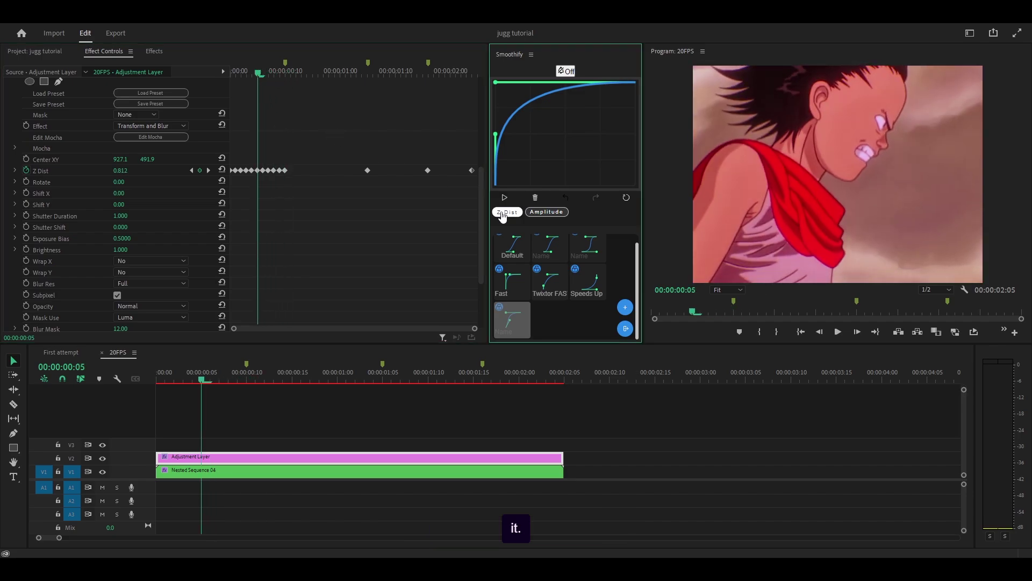
click(535, 200)
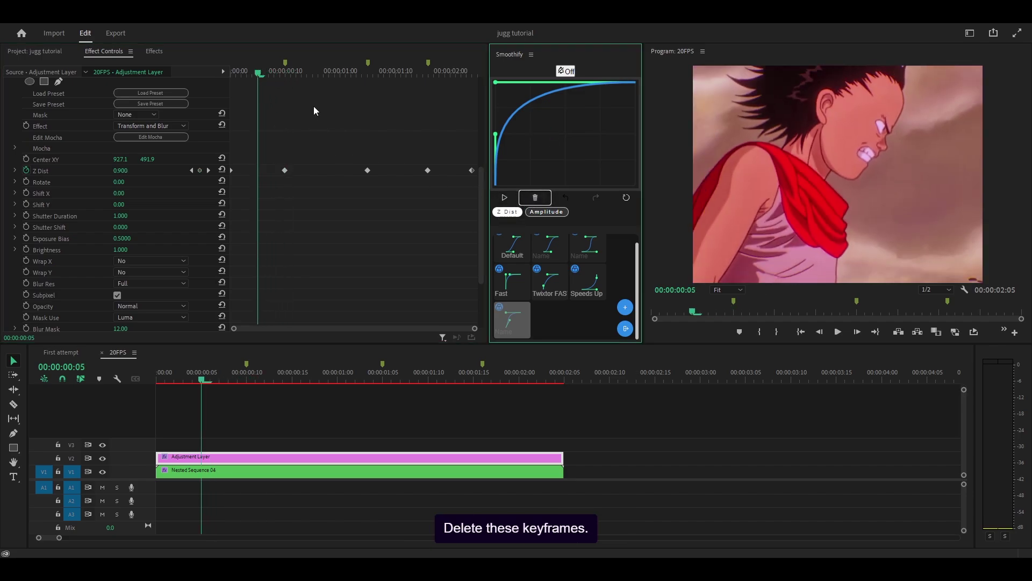
Step: Set the Z Dist keyframe at the first marker to 0.9 and move Center XY up to about 956.4, 256.6
click(209, 170)
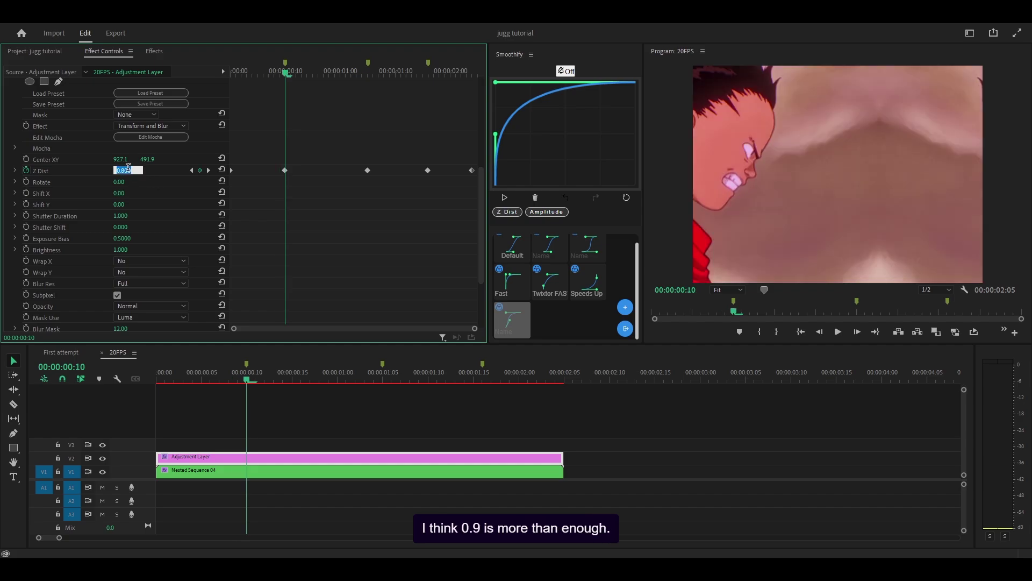
key(Return)
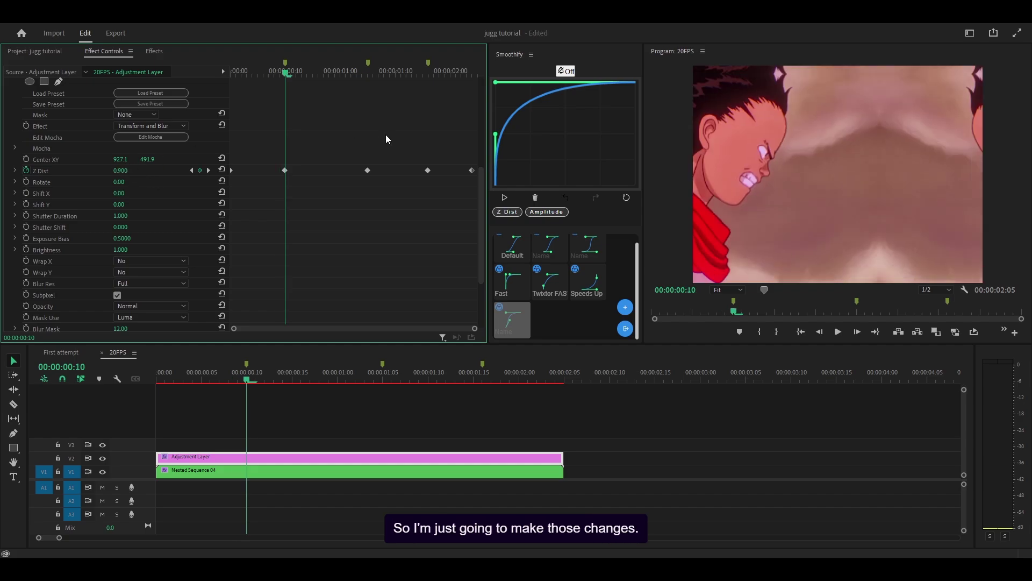
click(366, 73)
drag(366, 73, 269, 99)
click(45, 159)
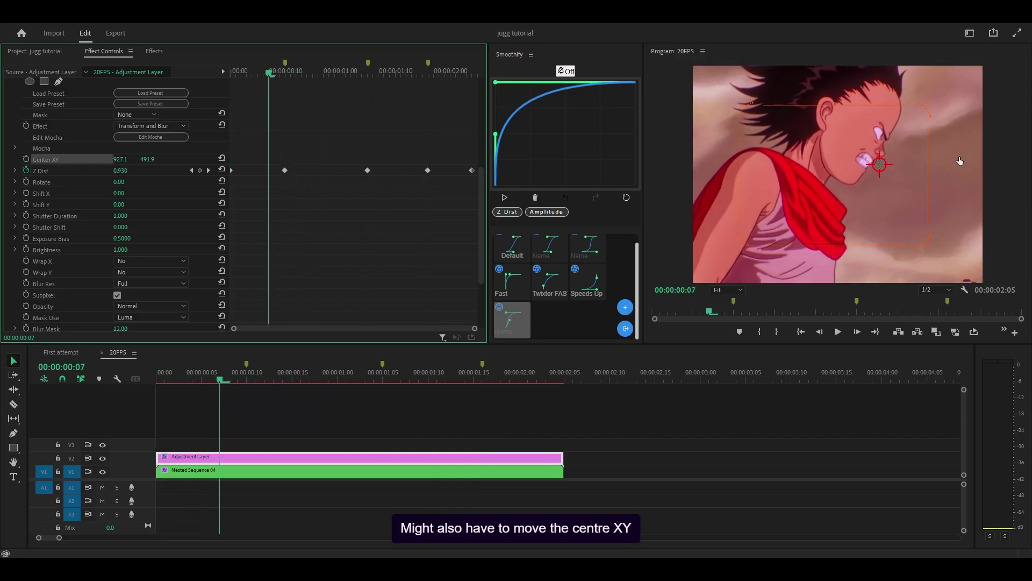
drag(880, 164, 886, 119)
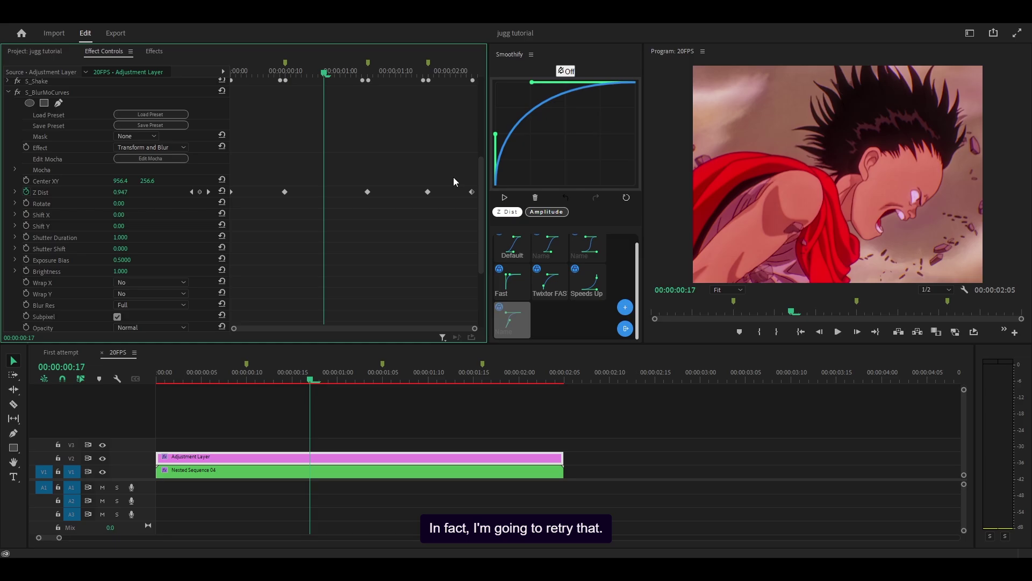
Step: Delete the Z Dist keyframes from the second marker onward
drag(453, 177, 317, 235)
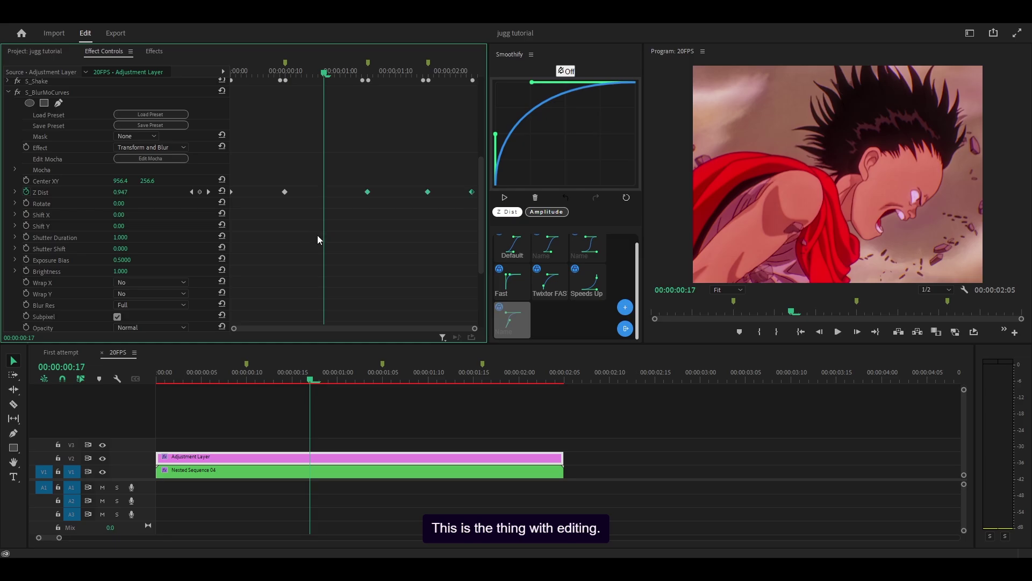
key(Delete)
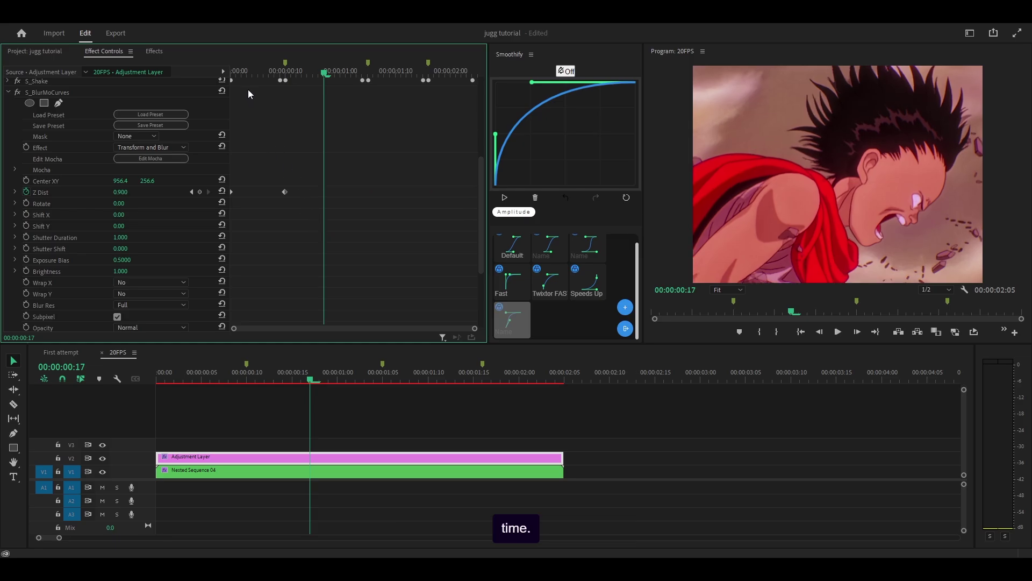
Step: Save the project and set the first Z Dist keyframe, at 00:00:00:00, to 0.8
key(Home)
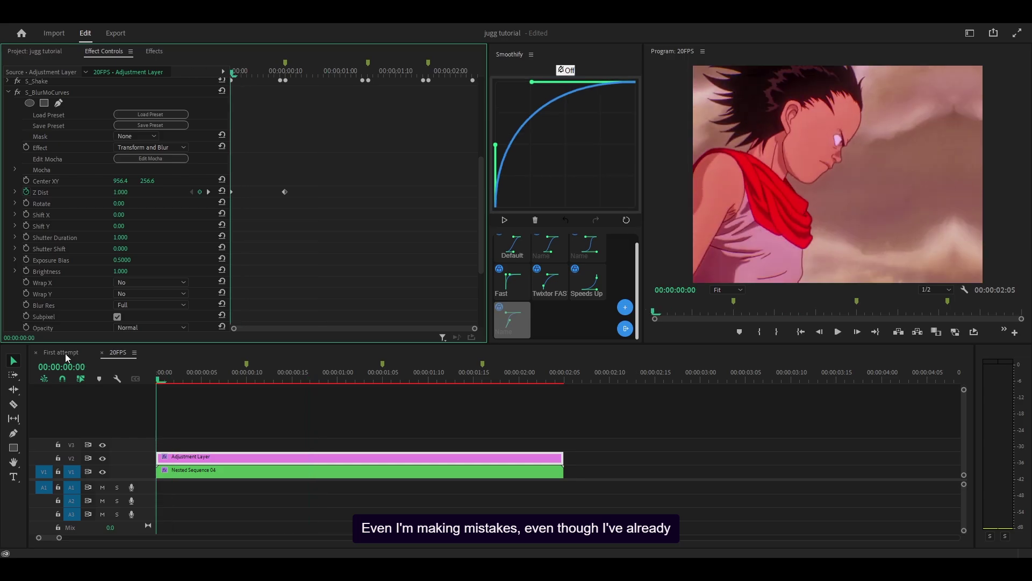
key(ctrl+s)
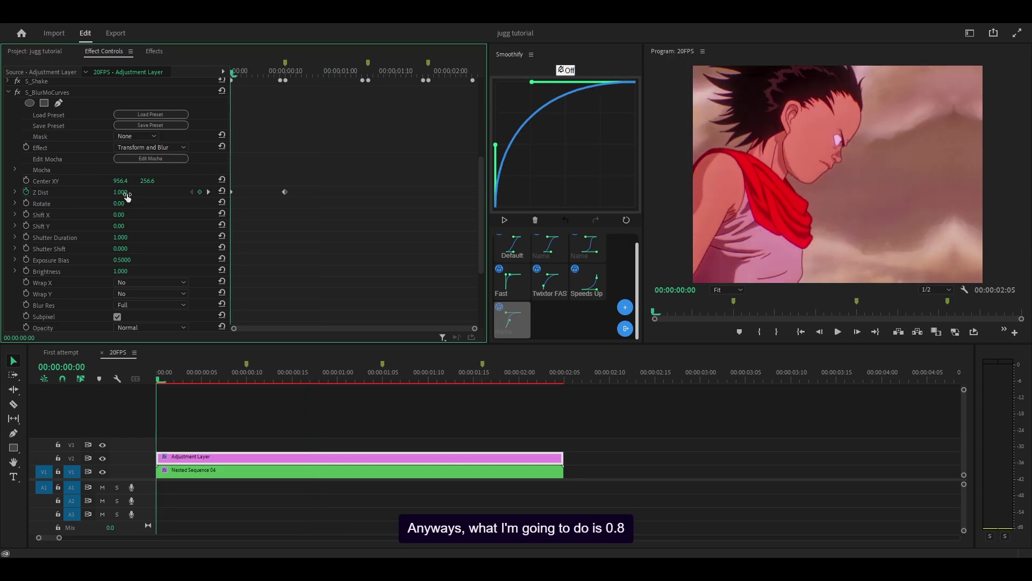
click(121, 192)
text(0.8)
key(Return)
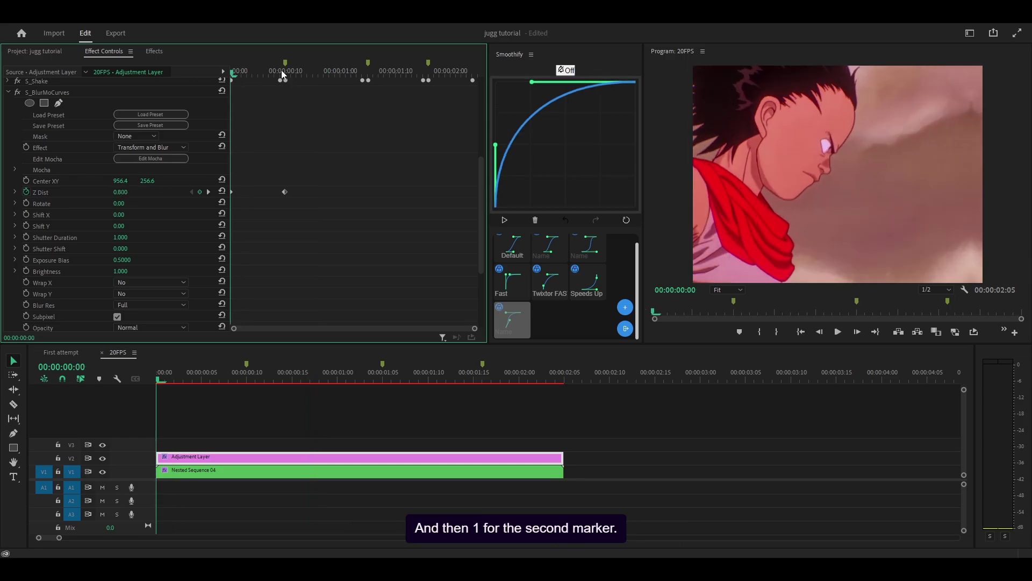
Step: Set Z Dist in S_BlurMoCurves to 1 at the first marker, 0.9 at the second and 1 at the third
click(283, 70)
click(124, 192)
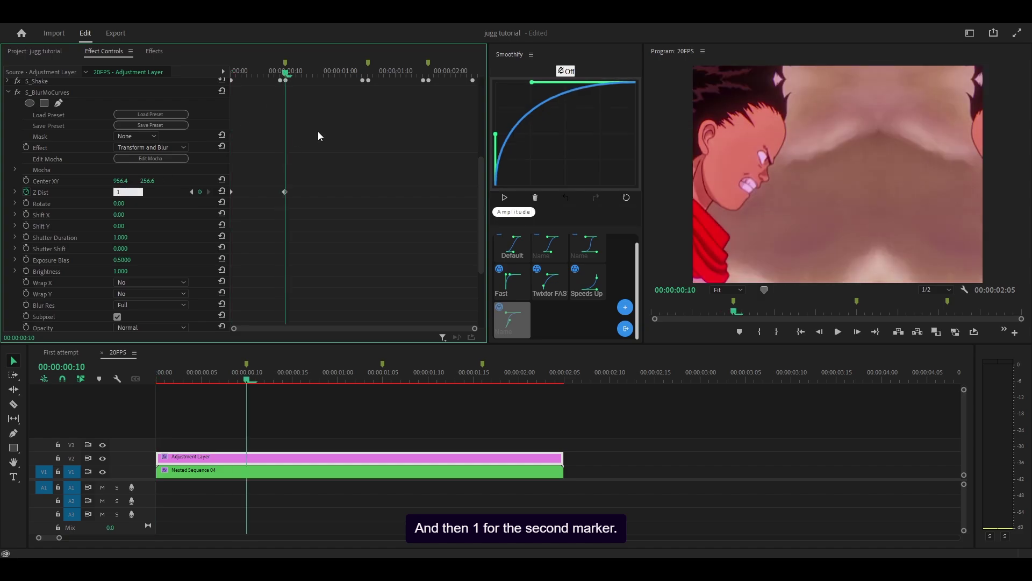
text(1)
key(Return)
click(367, 69)
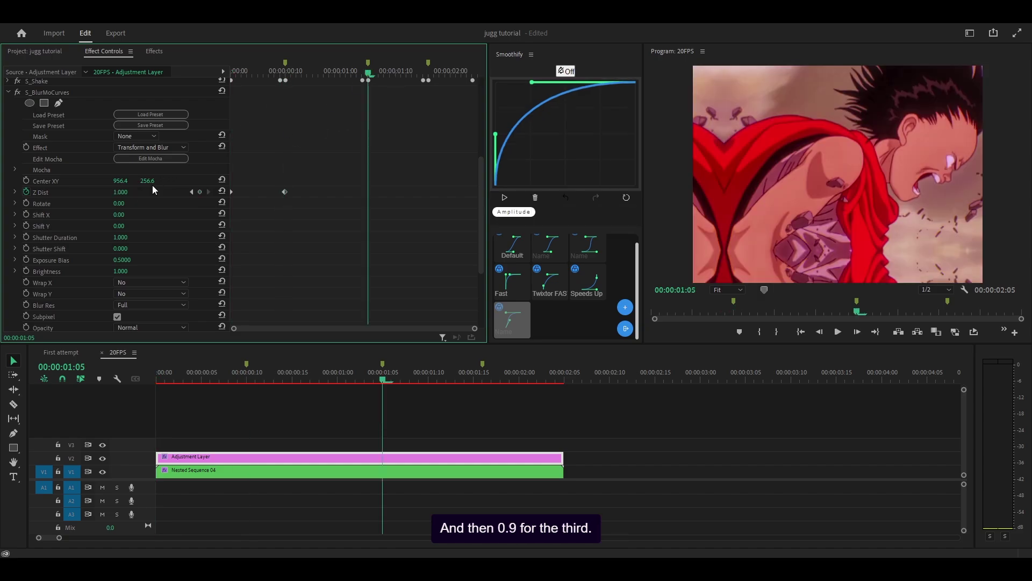
click(127, 192)
key(Return)
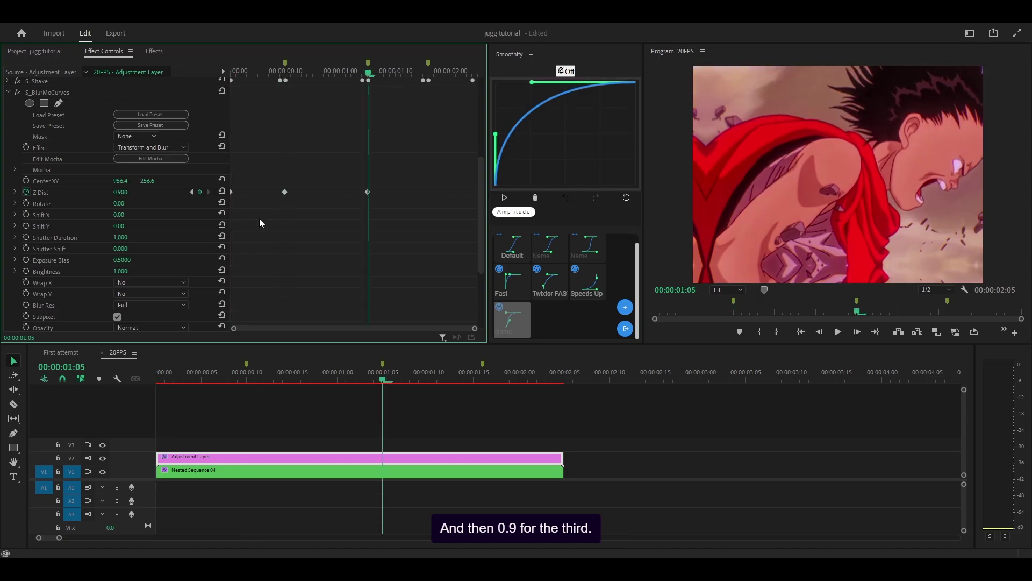
click(428, 72)
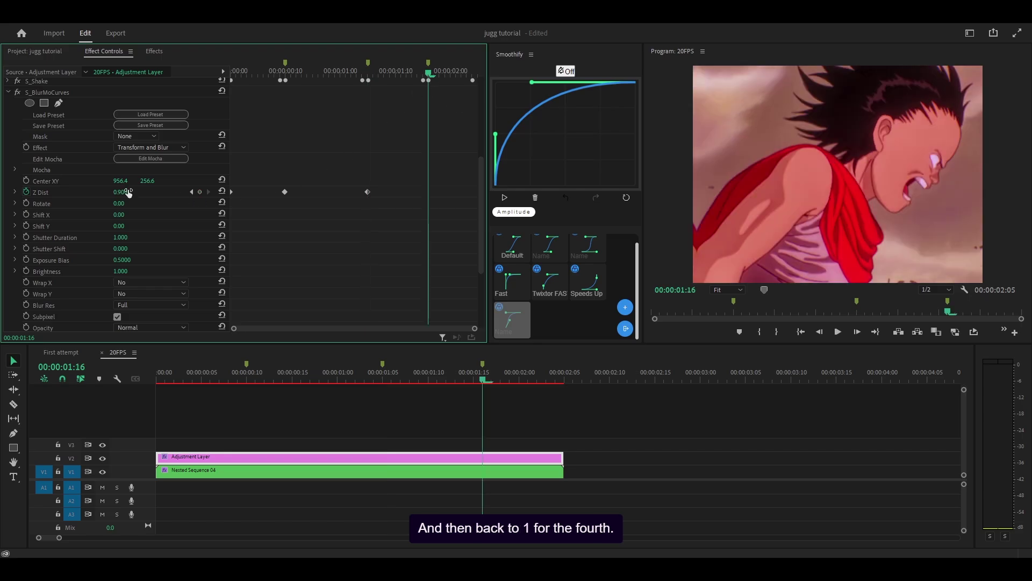
text(1)
key(Return)
Step: Preview the motion from the start of the sequence and expand S_Shake to inspect its Amplitude keyframes and graph
scroll(350, 138, up, 2)
key(Home)
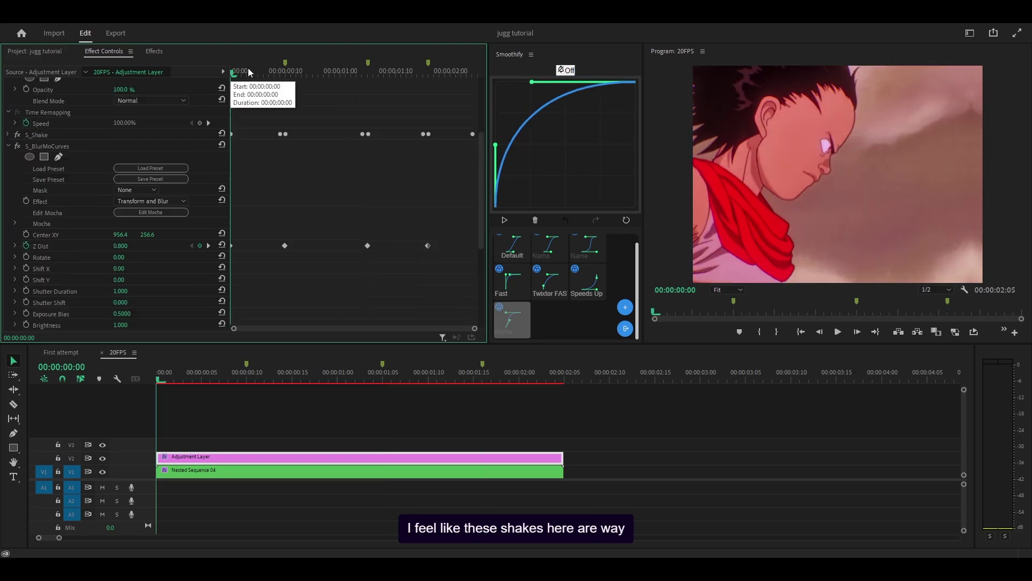
key(space)
click(269, 73)
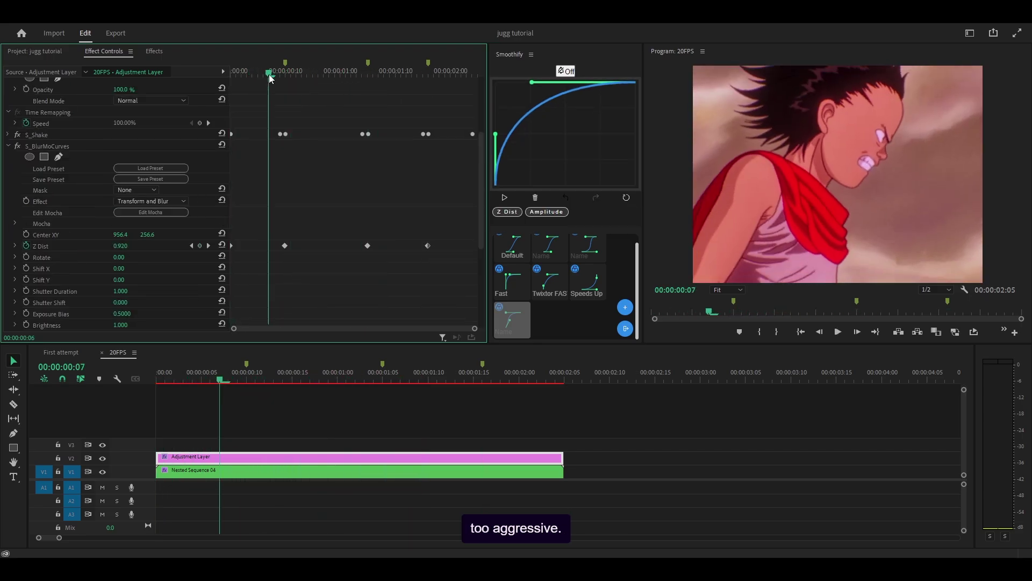
drag(271, 78, 318, 91)
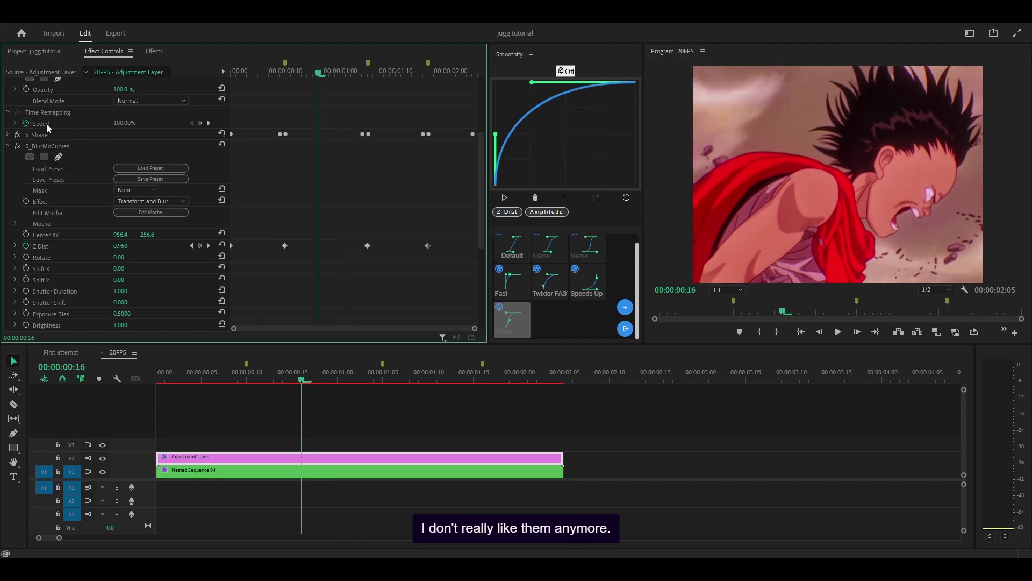
click(8, 134)
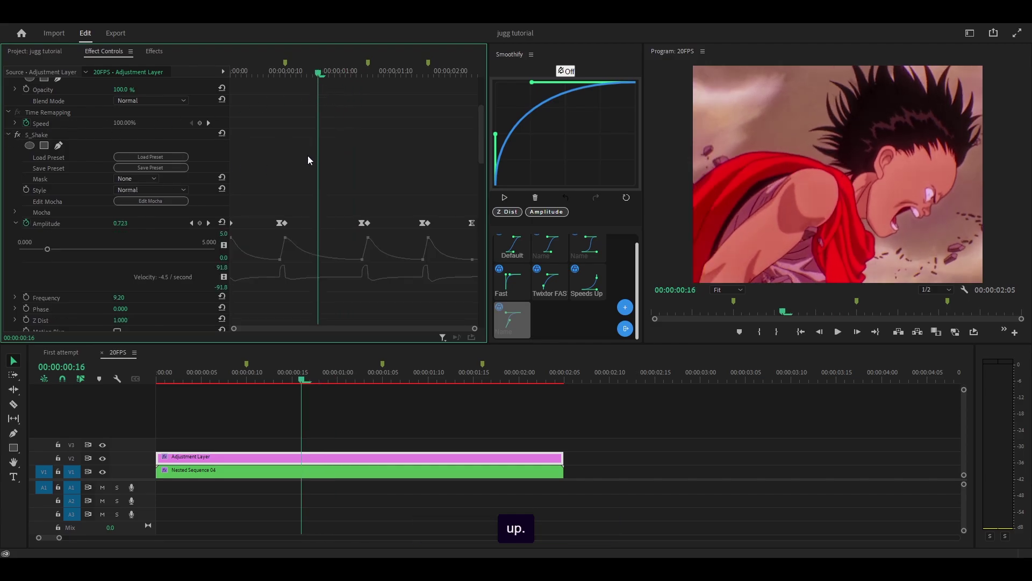
scroll(307, 156, down, 4)
click(244, 74)
key(space)
Step: Try an S_Shake Amplitude of 1 on the peak keyframes at the markers and preview the shake
drag(244, 70, 292, 96)
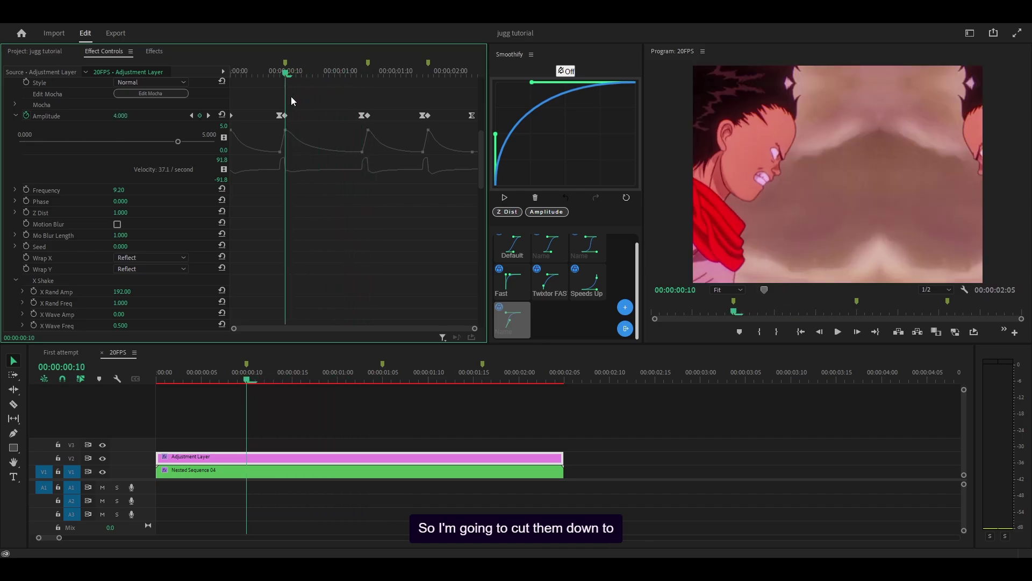
click(128, 115)
key(Return)
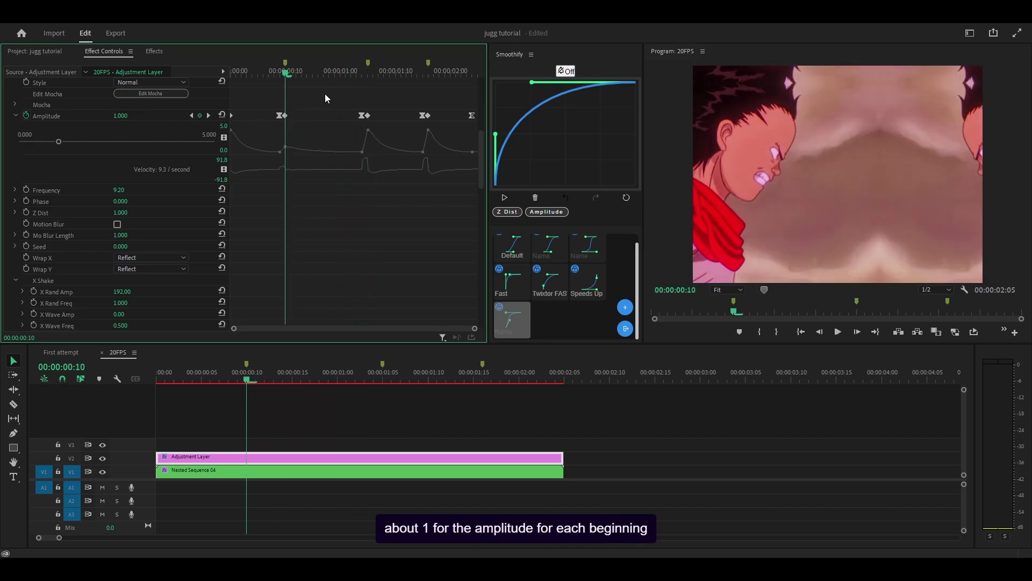
click(369, 72)
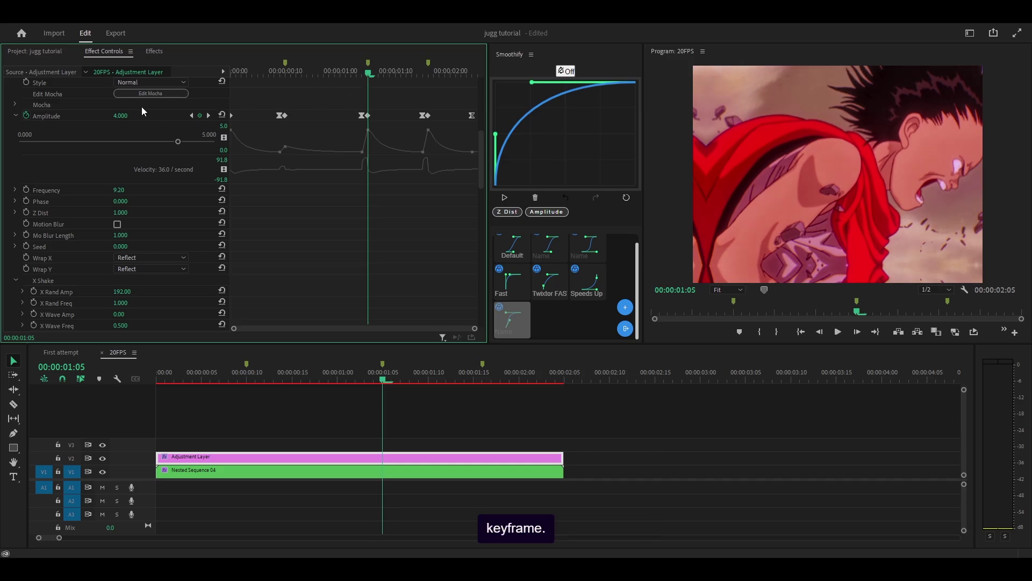
click(126, 115)
text(1)
key(Return)
click(260, 69)
key(space)
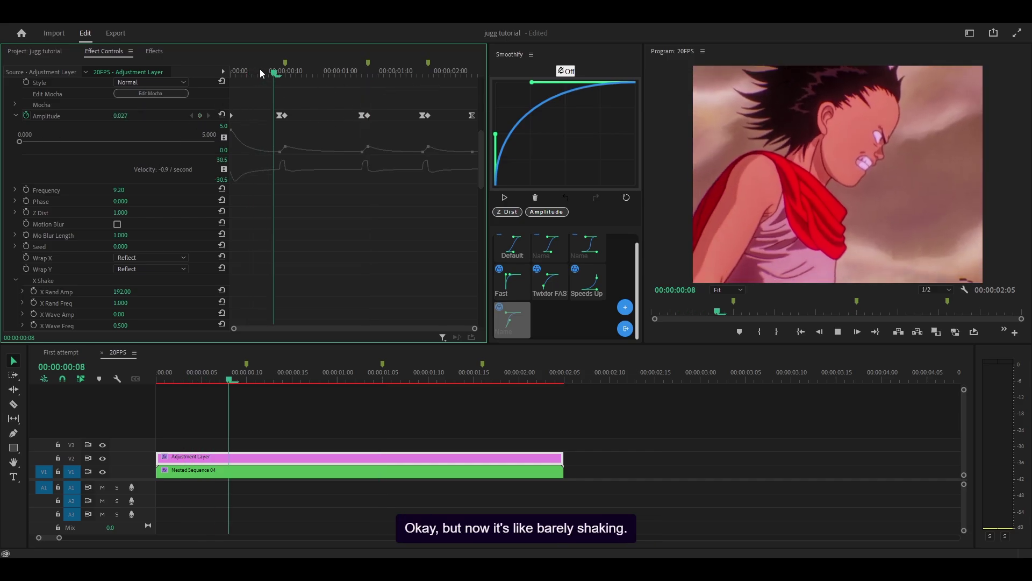
key(space)
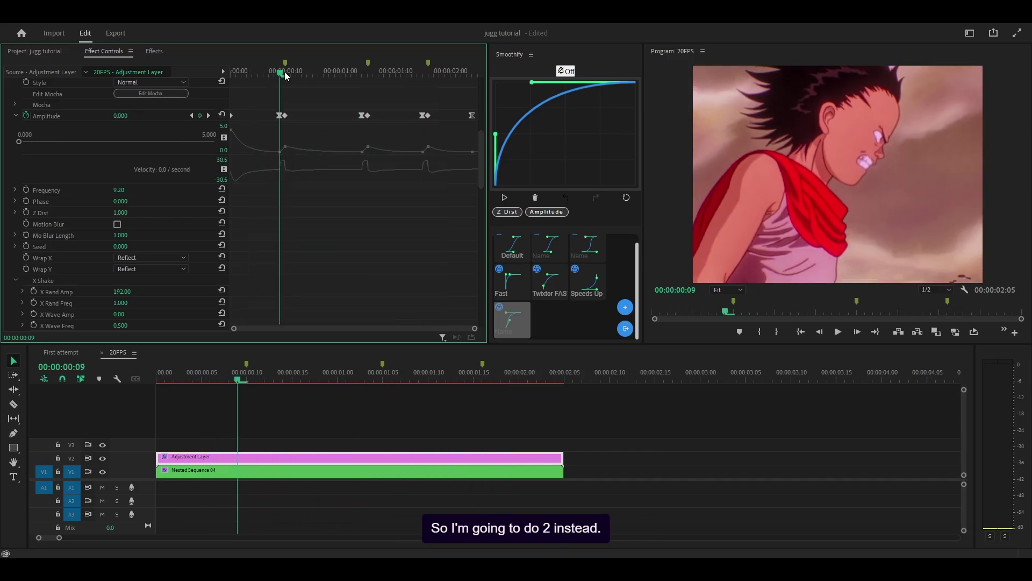
Step: Set the S_Shake Amplitude peak keyframes at the markers to 2 and preview the shake
text(2)
key(Return)
click(244, 71)
key(space)
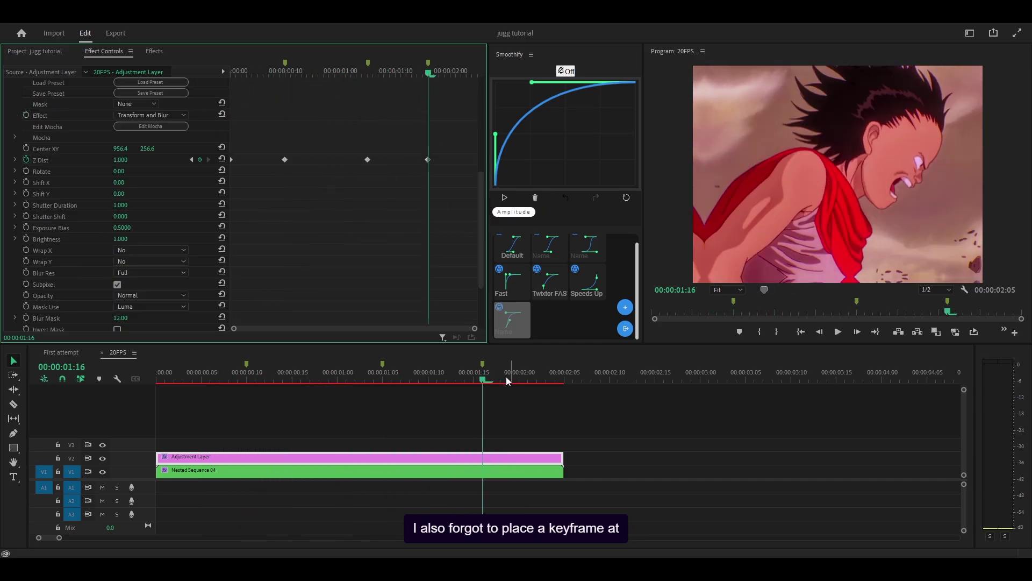
Step: Add a Z Dist keyframe of 0.9 in S_BlurMoCurves on the last frame, at 00:00:02:04
drag(483, 380, 555, 391)
click(120, 160)
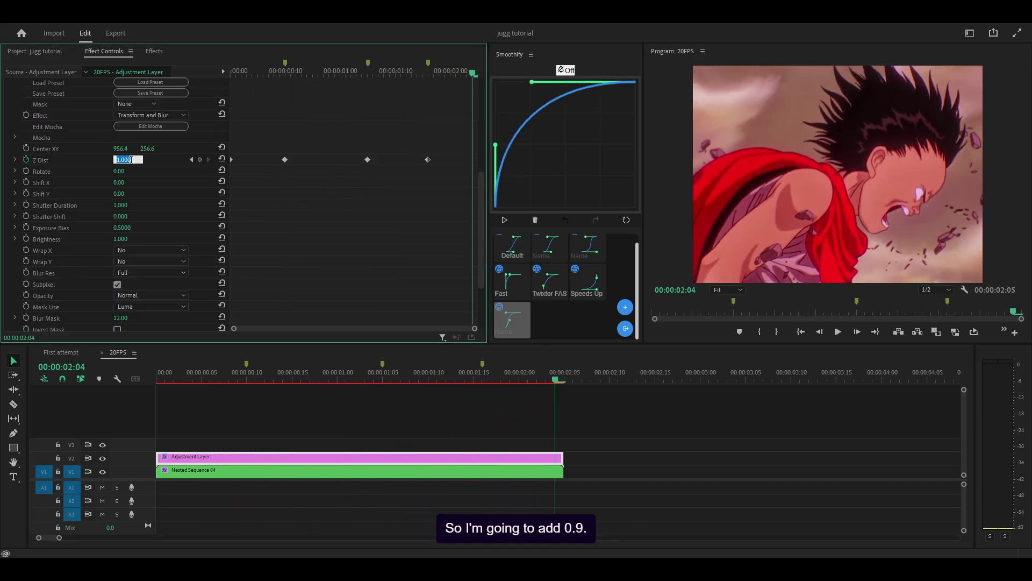
text(.9)
key(Return)
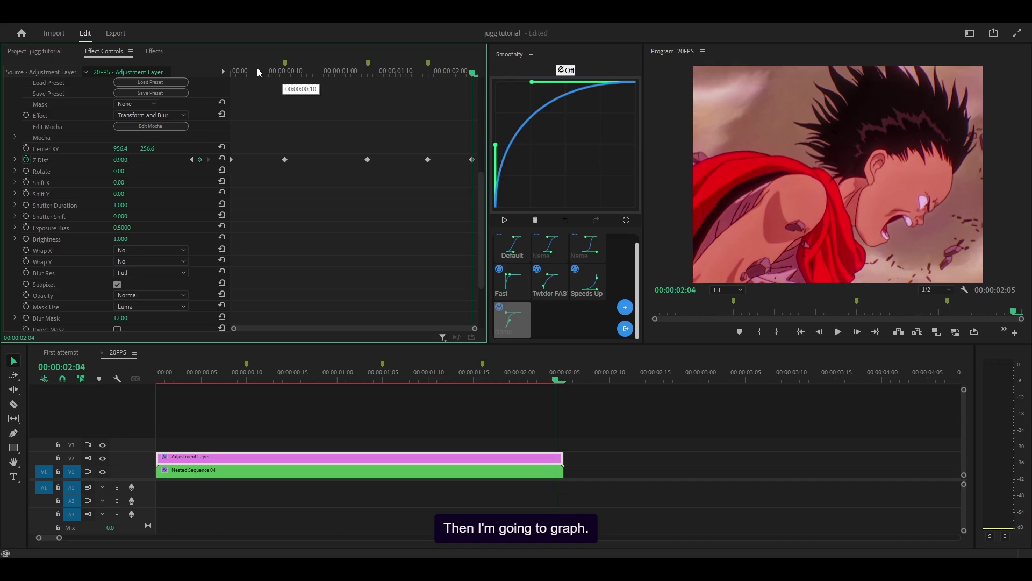
Step: Apply the Smoothify easing curve to Z Dist between all its keyframes across the clip, and collapse the S_BlurMoCurves settings
click(257, 69)
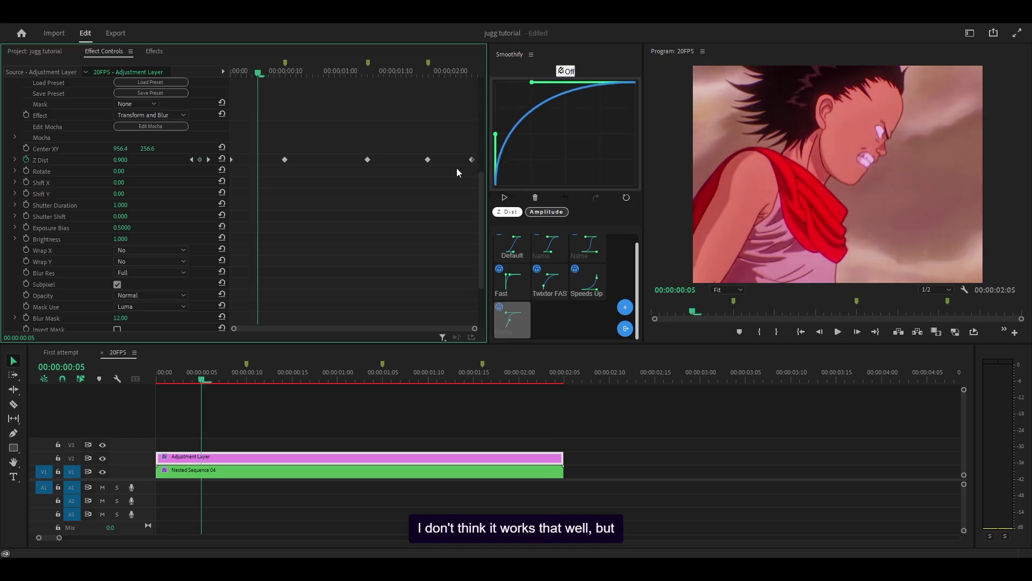
click(497, 203)
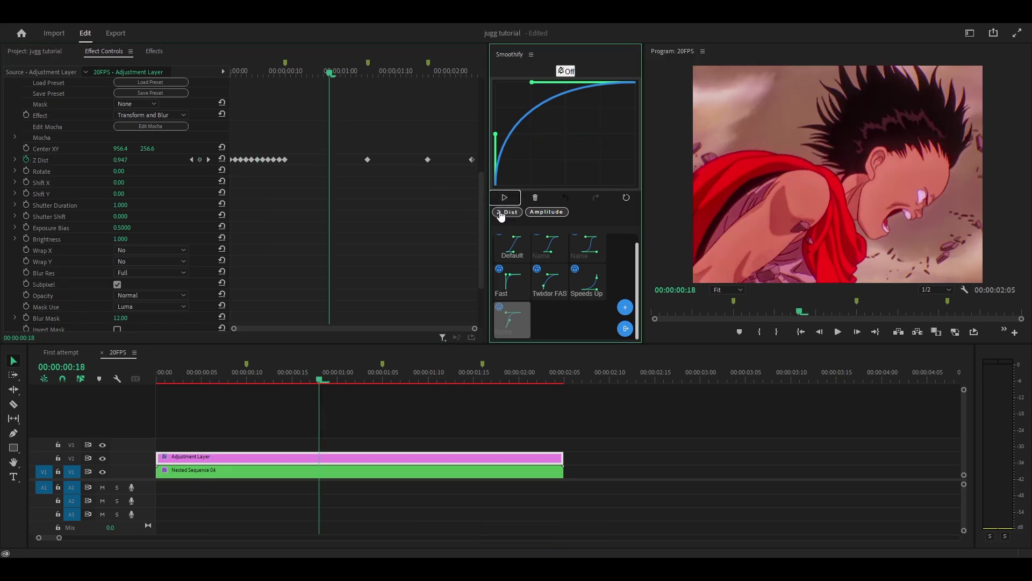
click(240, 72)
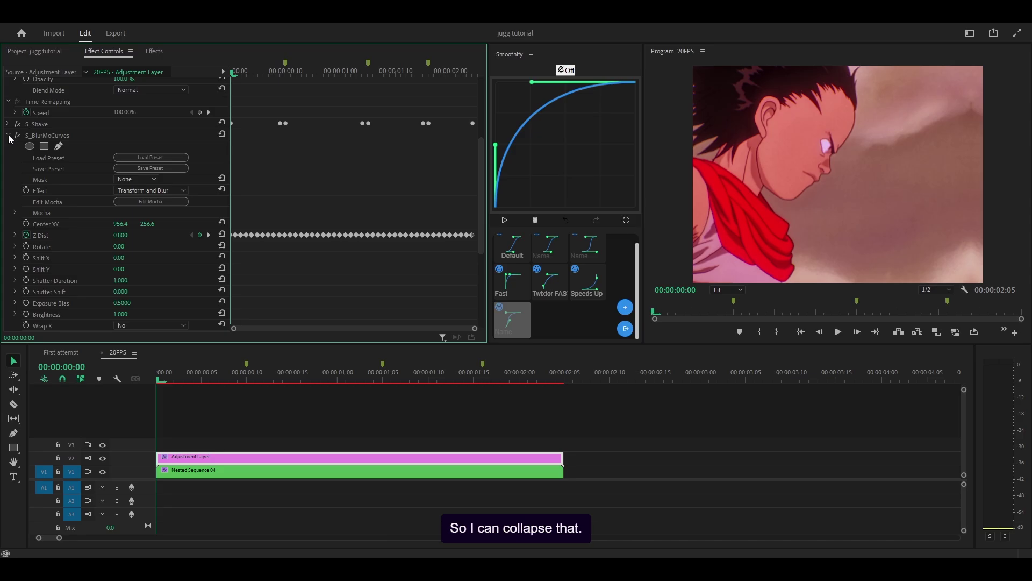
click(9, 136)
Step: Search the effects for "warpbubble", apply S_WarpBubble to the adjustment layer and bring up its settings
click(152, 51)
click(92, 66)
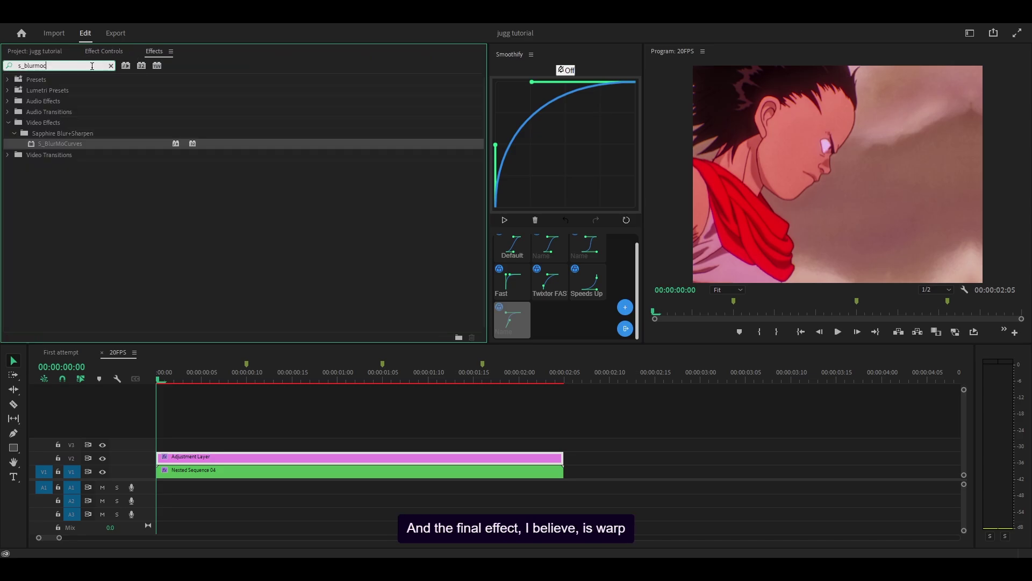
text(warp)
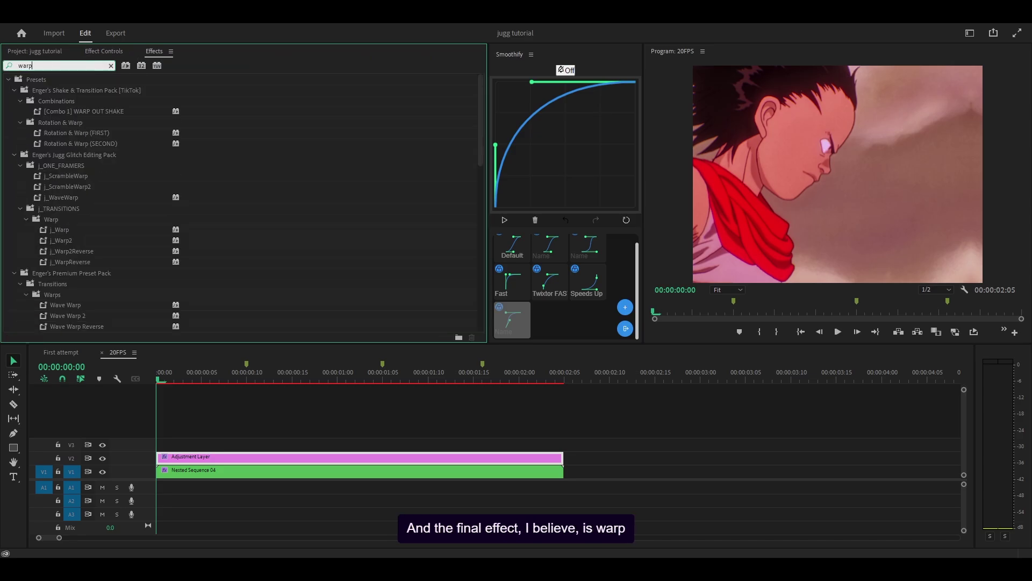
text(bubbl)
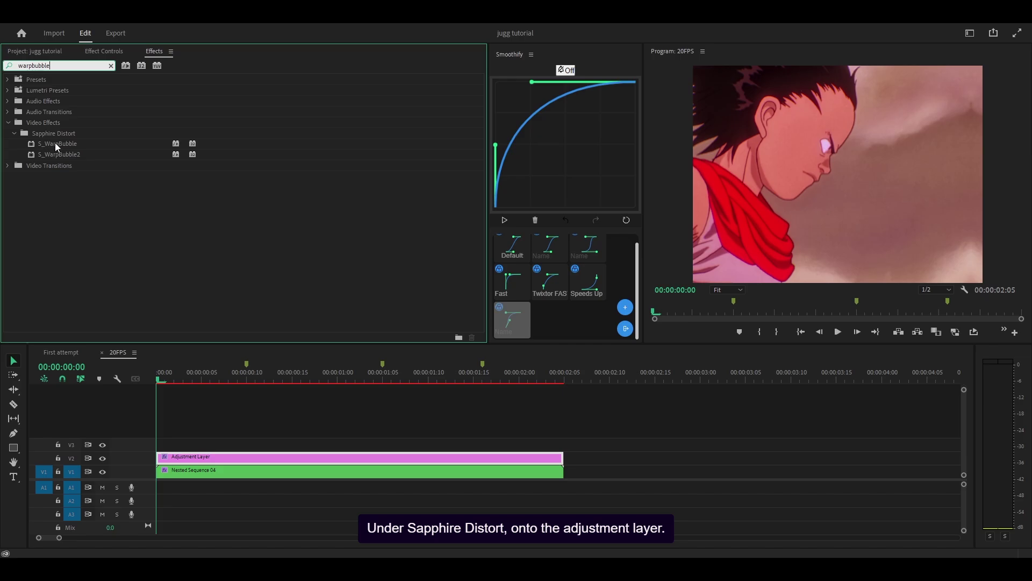
text(e)
drag(55, 143, 197, 459)
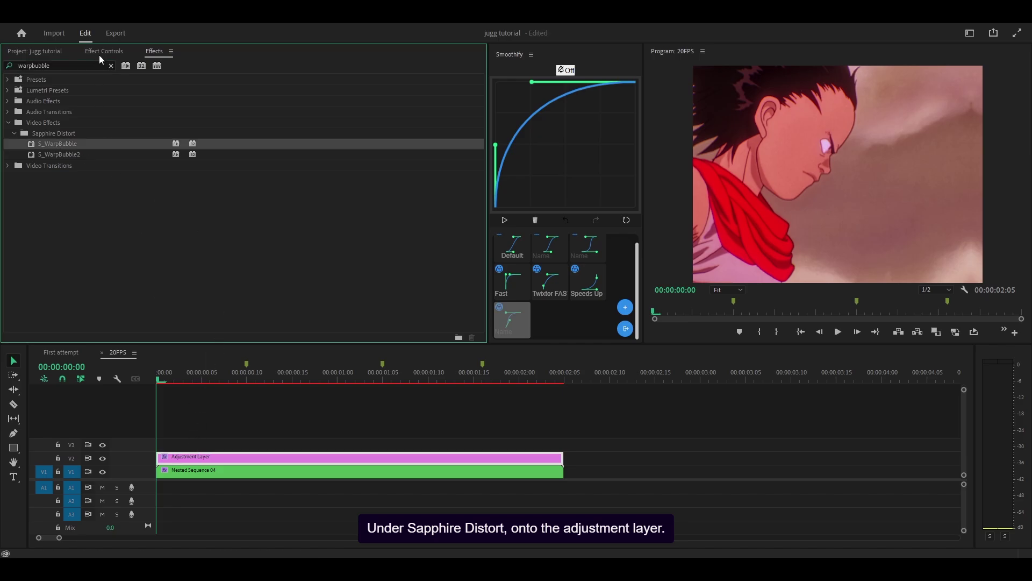
click(106, 51)
scroll(285, 181, down, 5)
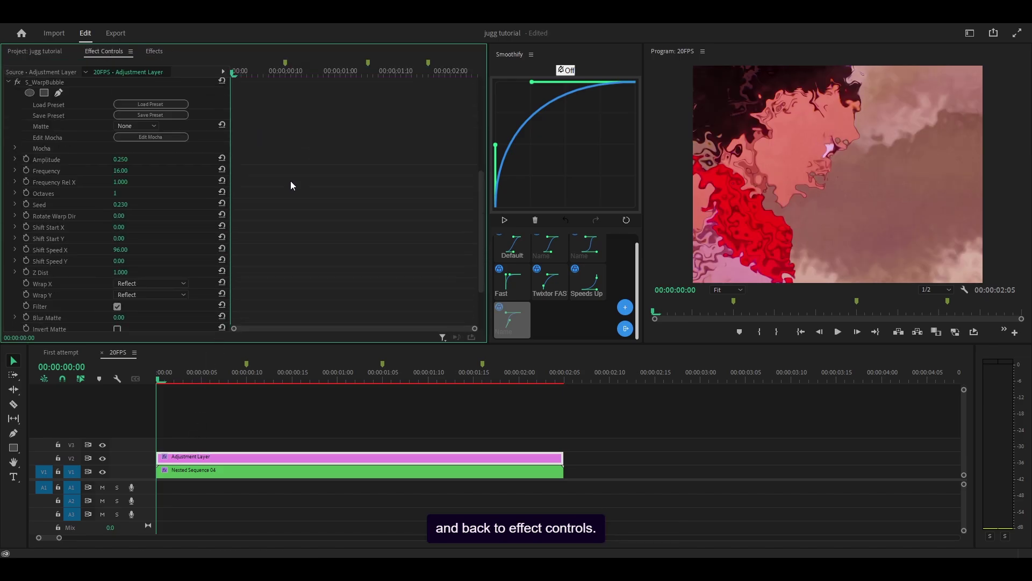
scroll(290, 180, up, 2)
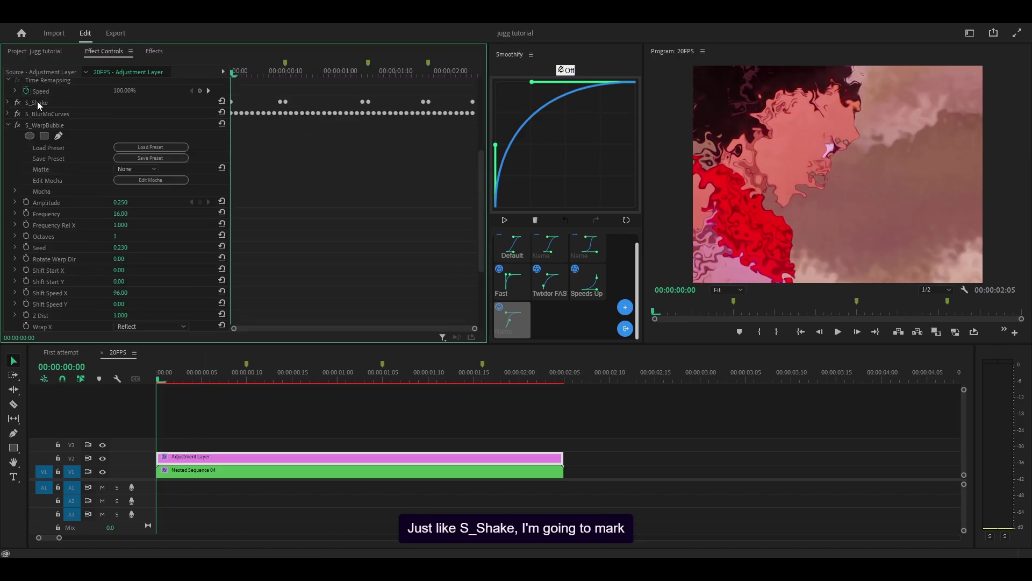
Step: Keyframe S_WarpBubble's Amplitude at the start, set Frequency to 0.7, and set Shift Speed X and Y to 4000
click(26, 203)
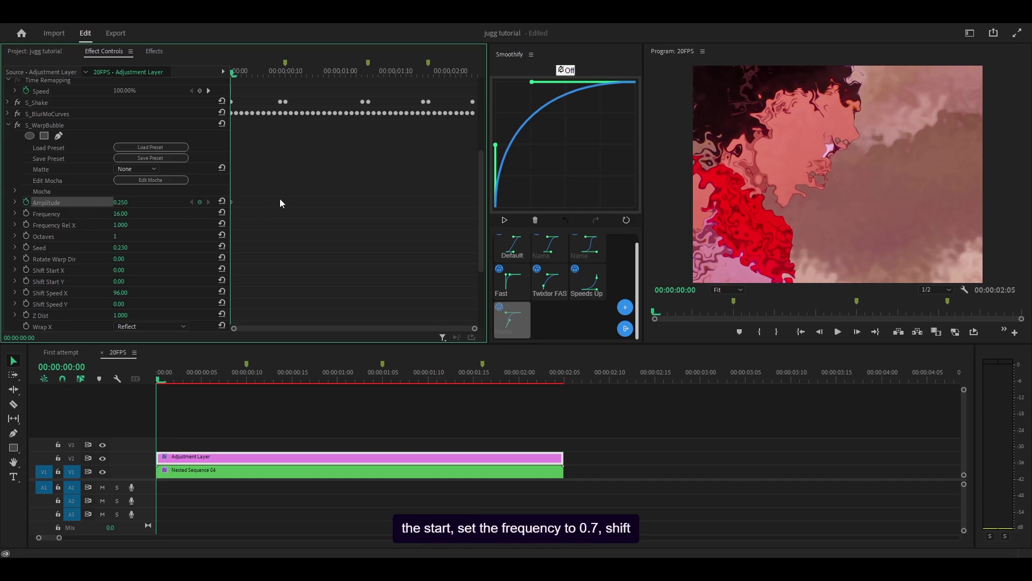
scroll(258, 199, down, 1)
click(128, 191)
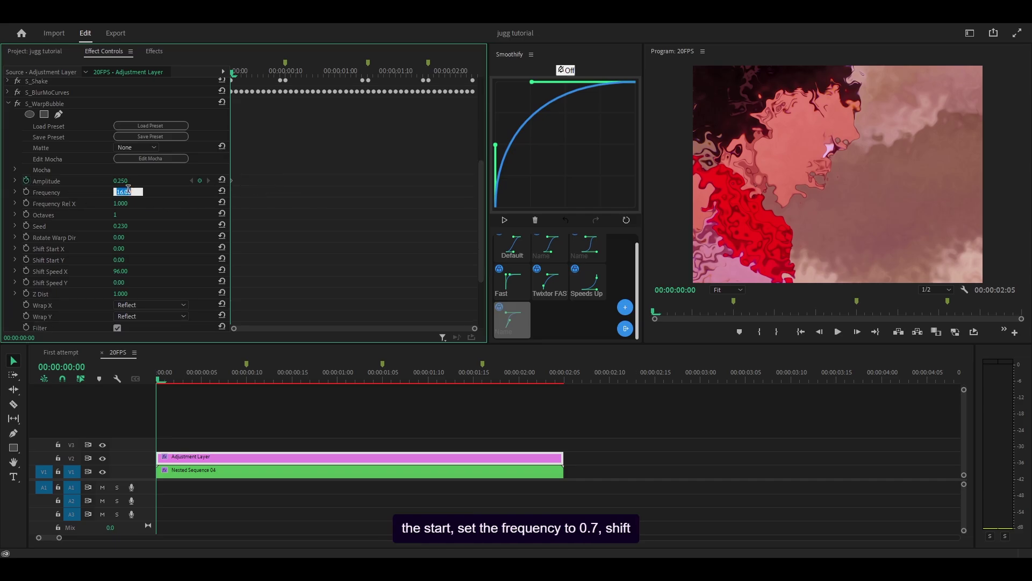
key(Return)
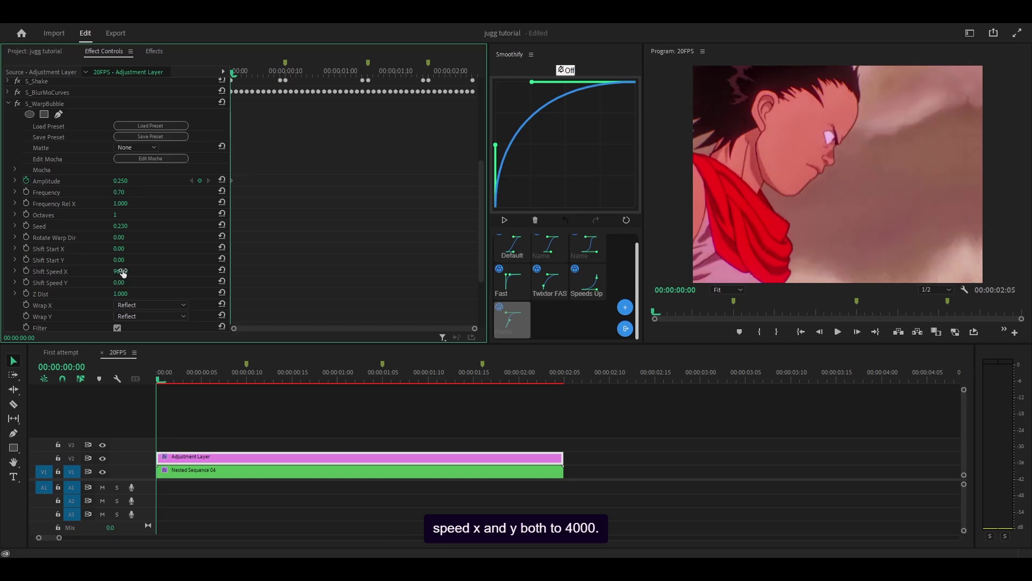
text(4000)
key(Tab)
text(4000)
key(Return)
scroll(128, 272, up, 1)
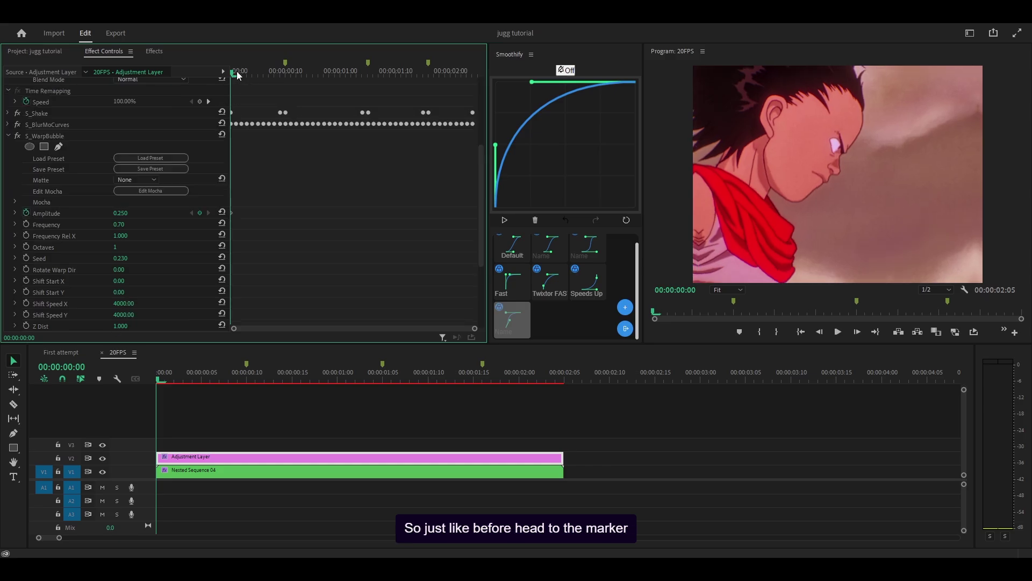
Step: Add an S_WarpBubble Amplitude keyframe of 0 at 00:00:00:09, one frame before the first marker, and apply Ease In to it
drag(239, 75, 284, 76)
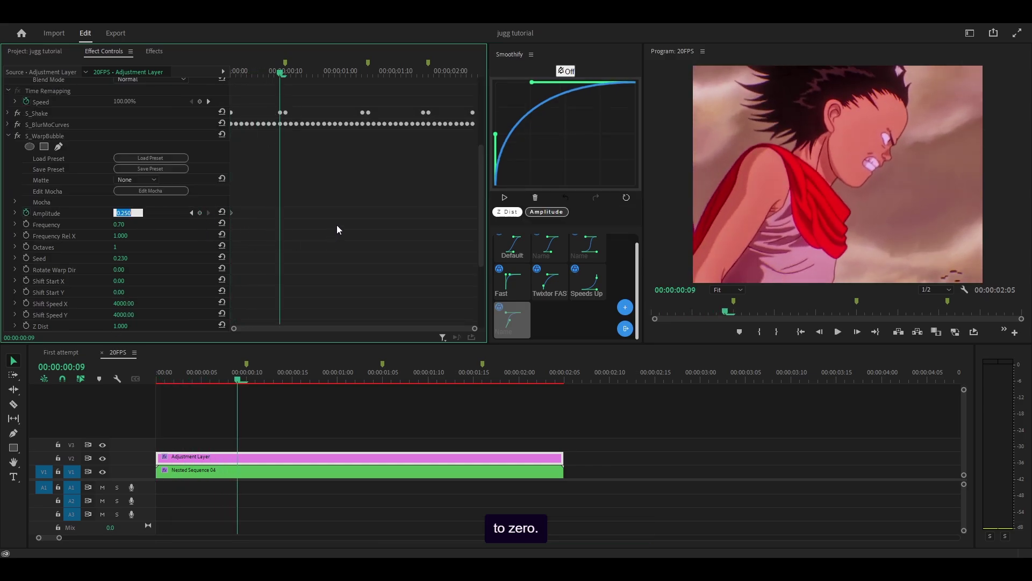
text(0)
key(Return)
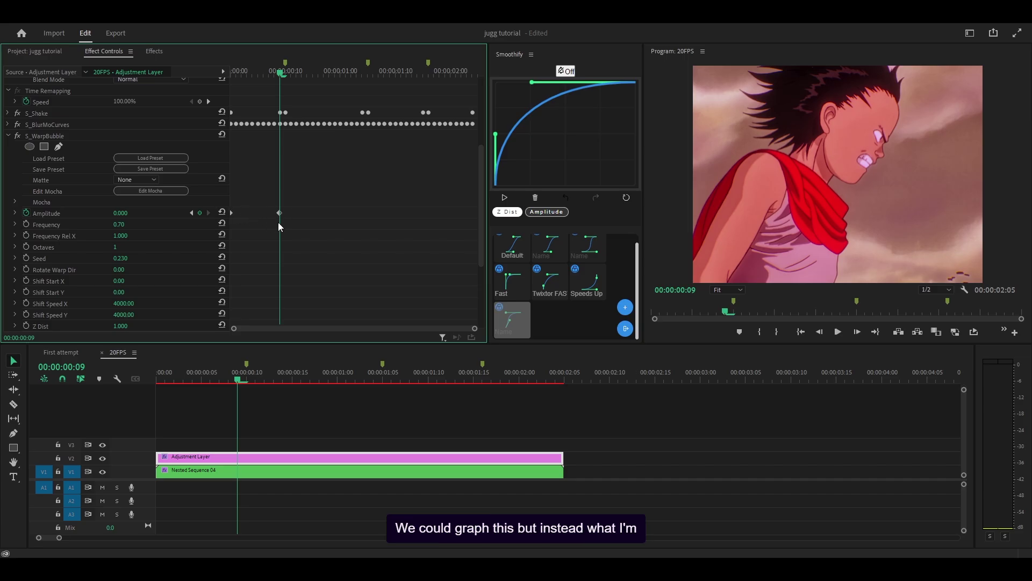
right_click(279, 212)
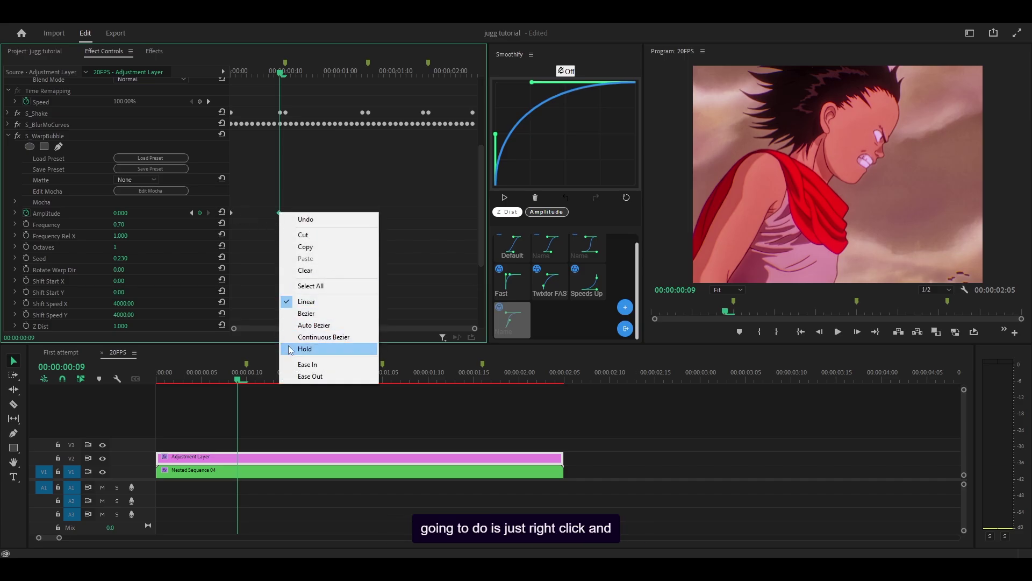
click(305, 365)
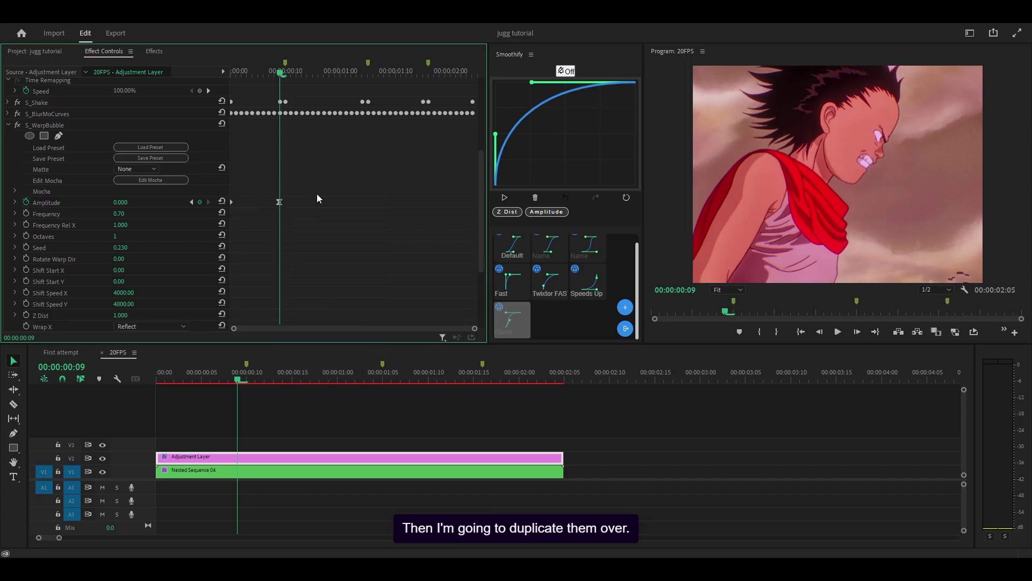
Step: Duplicate the S_WarpBubble Amplitude keyframe pair so that a copy starts at each of the three markers
key(Right)
mouse_move(311, 187)
mouse_down()
mouse_move(226, 212)
mouse_move(368, 202)
mouse_up()
click(328, 185)
drag(444, 202, 428, 202)
click(428, 75)
Step: Temporarily lengthen the adjustment layer to move the last S_WarpBubble Amplitude keyframe back to the clip's last frame, and preview from the start
drag(562, 457, 599, 457)
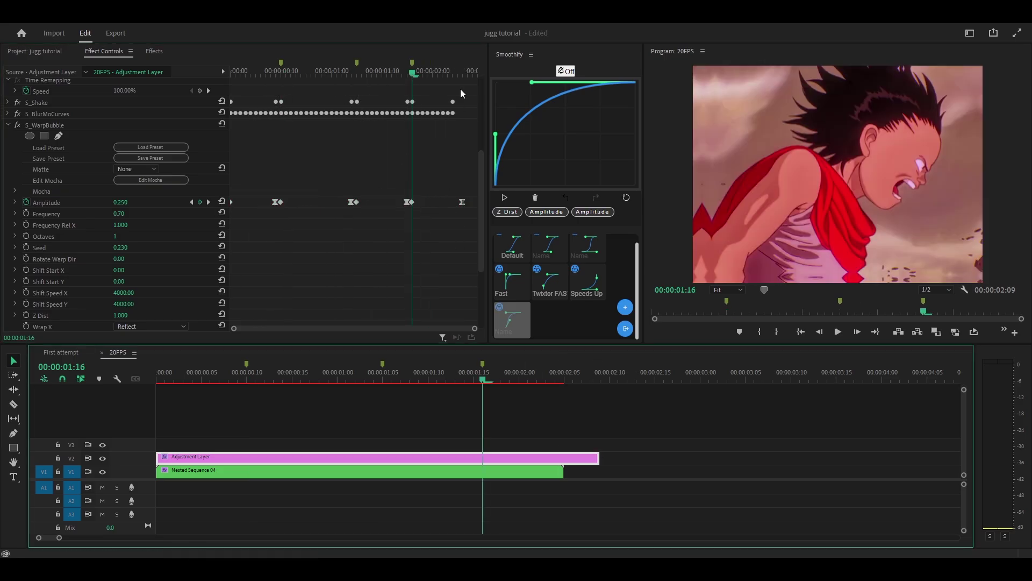
drag(461, 202, 452, 202)
drag(598, 457, 563, 458)
drag(482, 379, 301, 380)
click(155, 380)
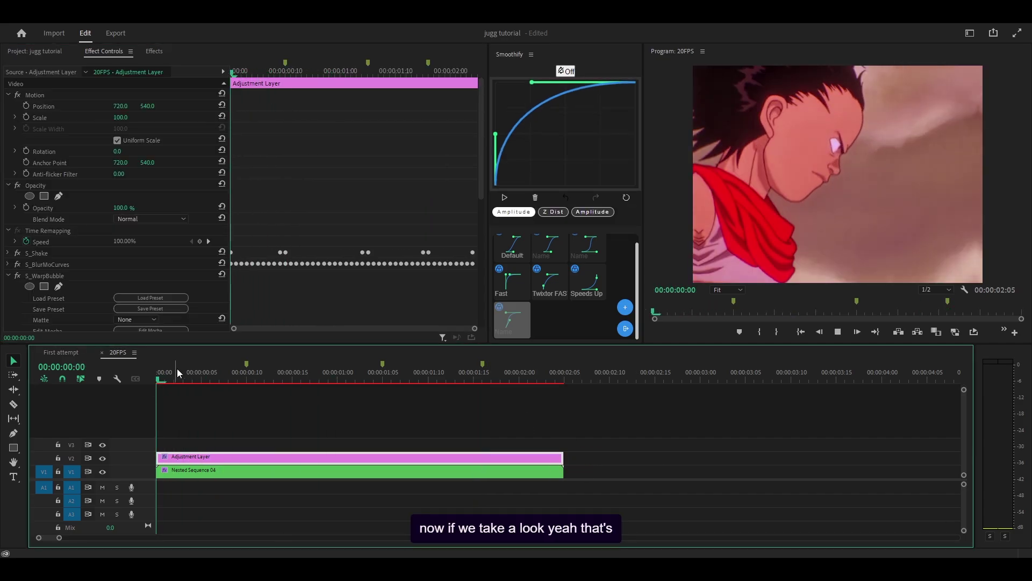
Step: Play the sequence from the start to examine the combined shake, blur and warp effects
key(space)
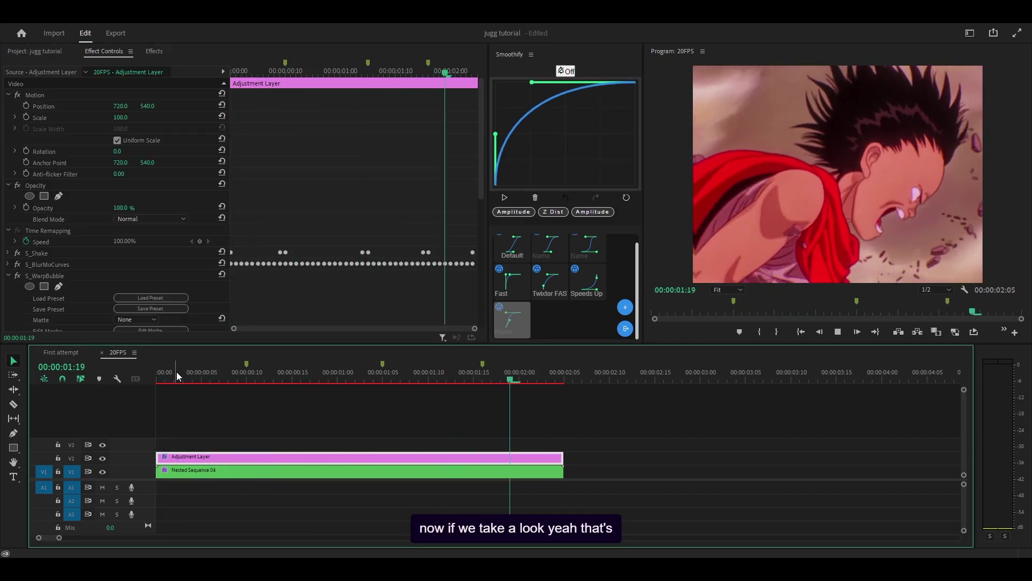
click(166, 375)
key(space)
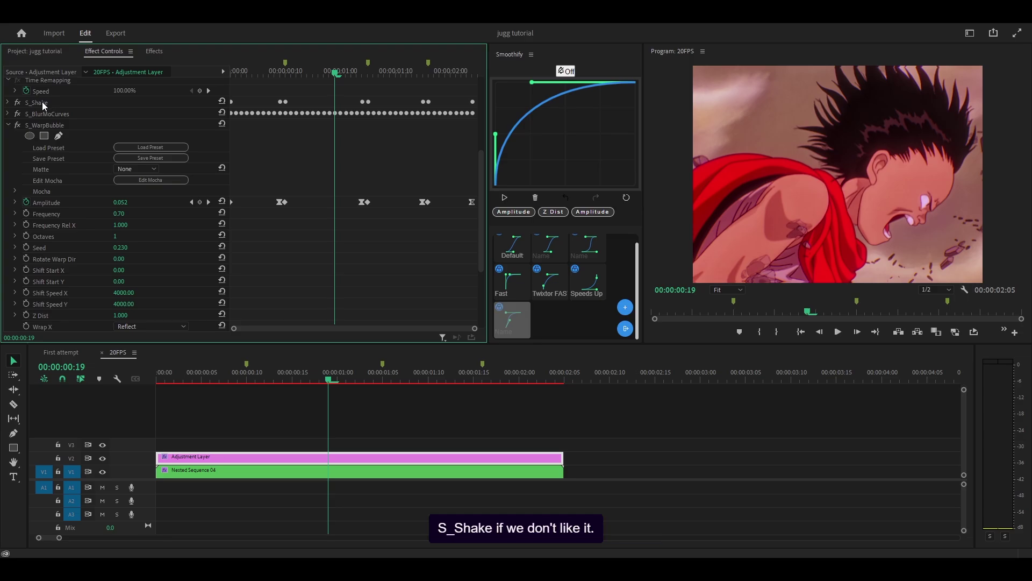
Step: Try an S_WarpBubble Frequency of 2 and preview the wobble from the start of the sequence through the first marker
click(124, 215)
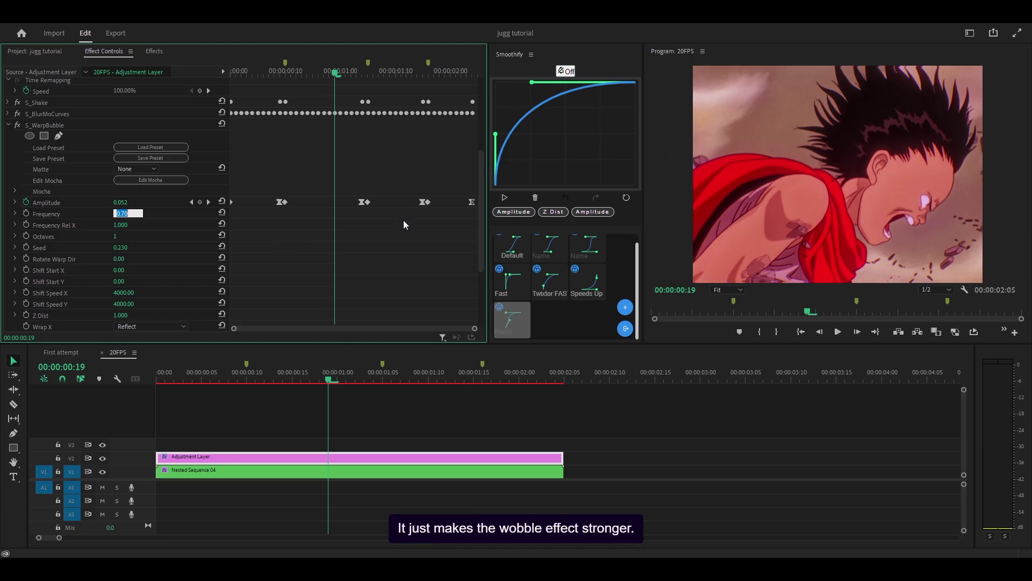
text(2.)
drag(183, 380, 147, 382)
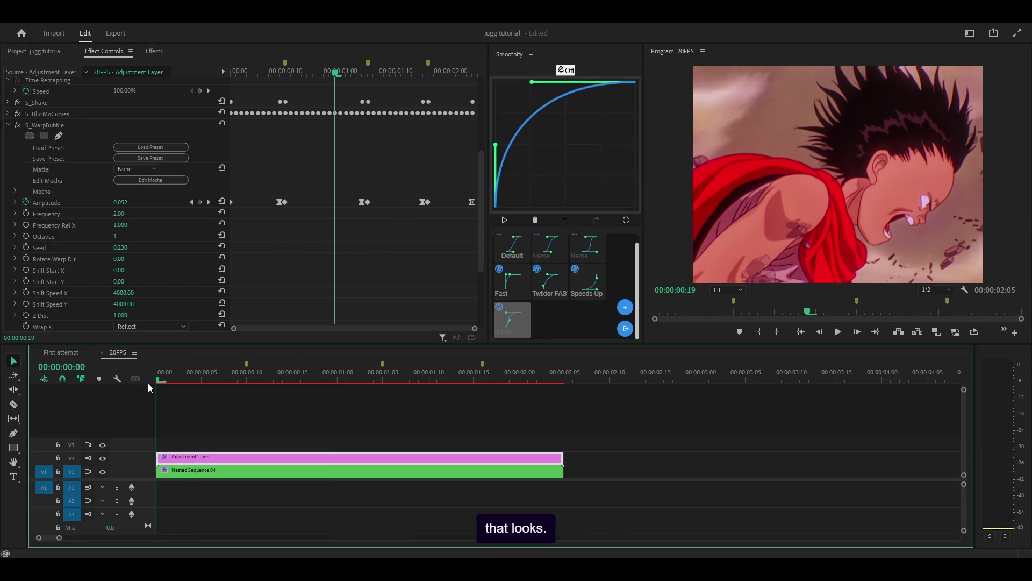
key(space)
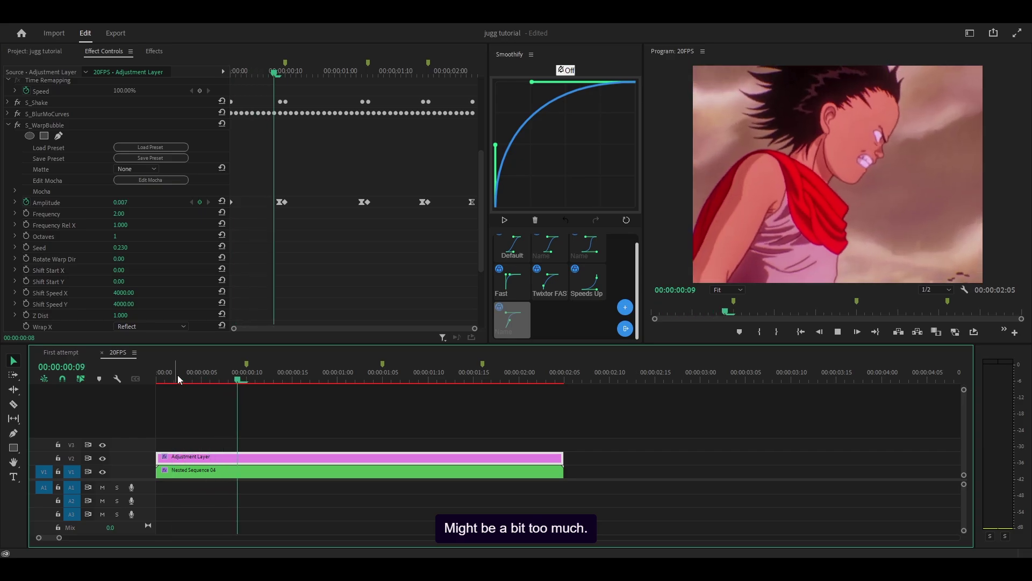
drag(180, 376, 247, 377)
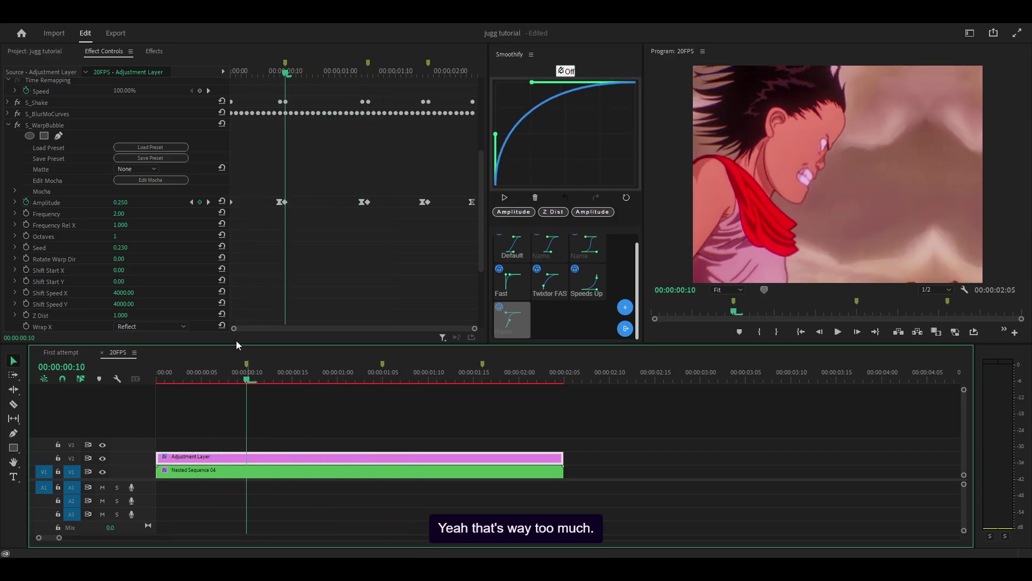
Step: Set S_WarpBubble's Frequency to 1, preview the sequence from the start, and return the playhead to 00:00:00:00
click(124, 213)
text(1)
key(Return)
click(172, 375)
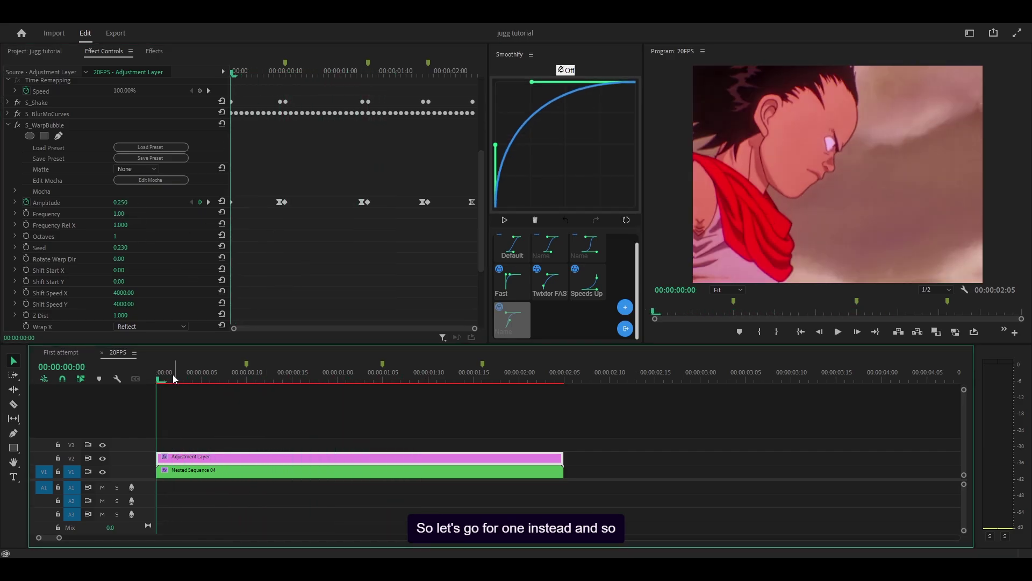
key(space)
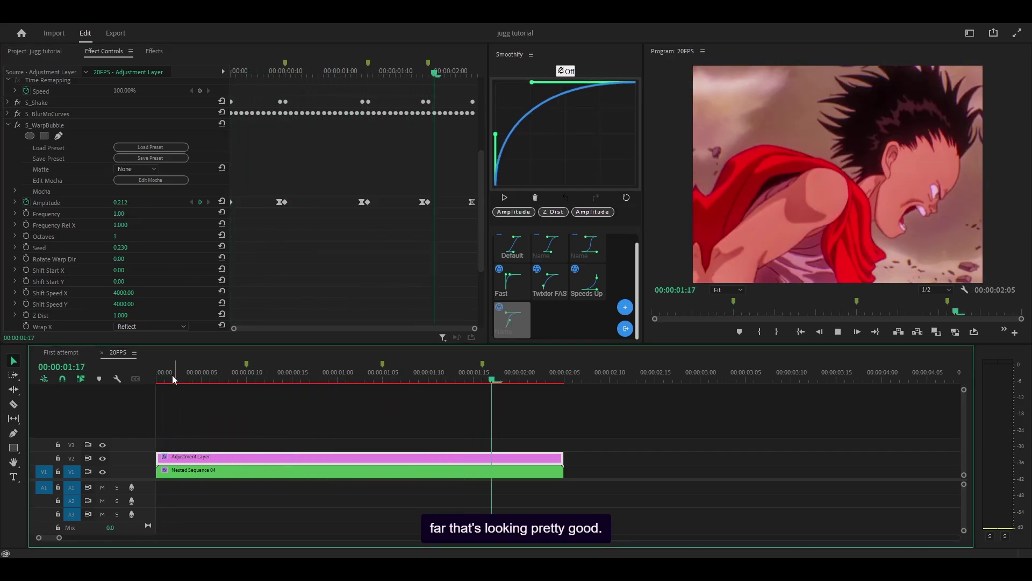
drag(172, 375, 147, 379)
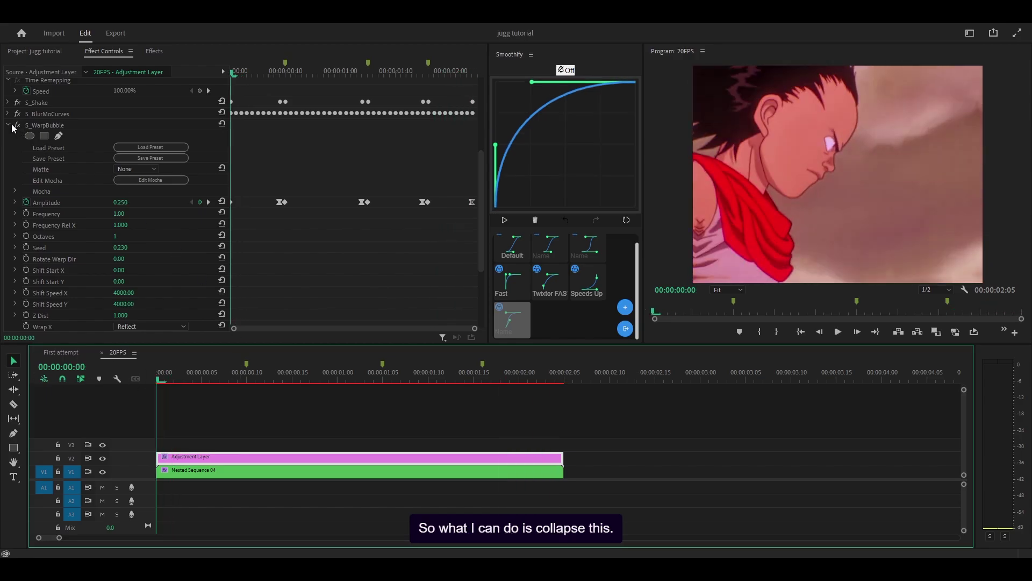